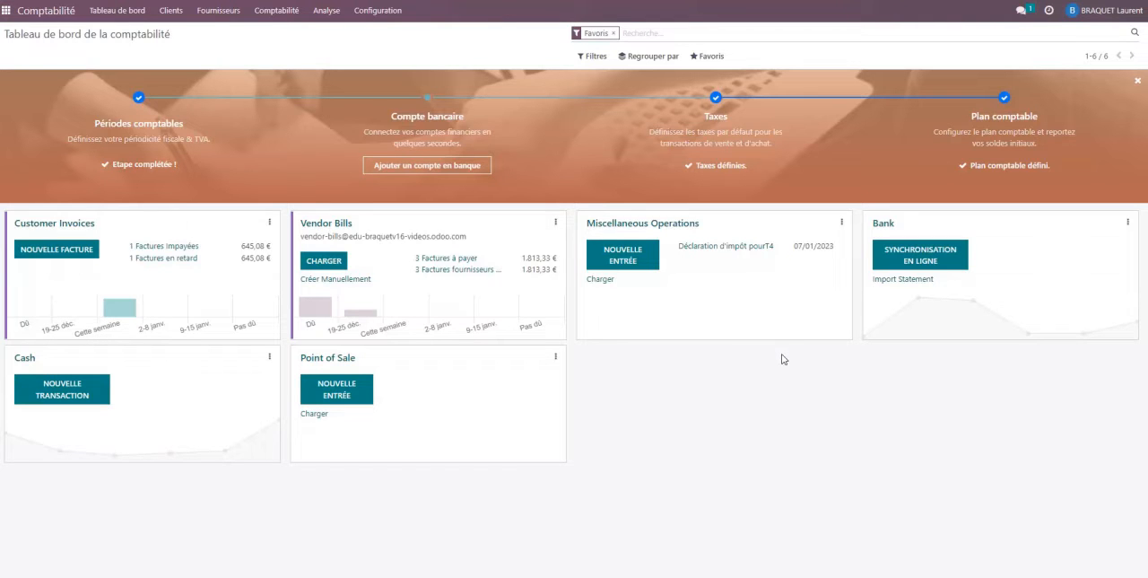
# Open the Ajouter un compte bancaire dialog from the configuration options, browse the list of Belgian banks, and close it.
pyautogui.click(378, 13)
pyautogui.click(377, 14)
pyautogui.click(377, 13)
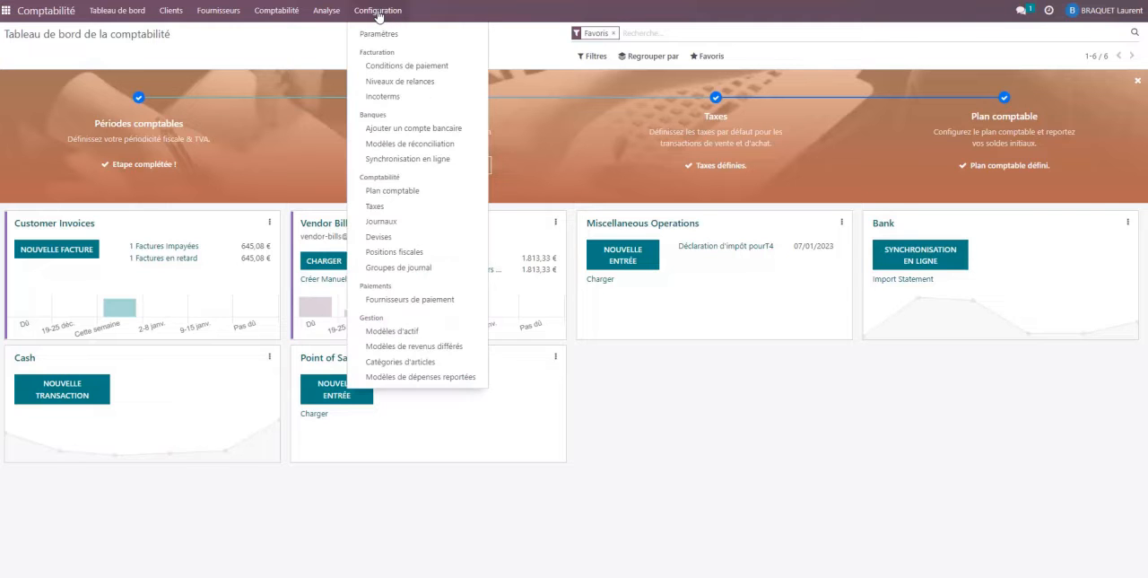
pyautogui.click(412, 131)
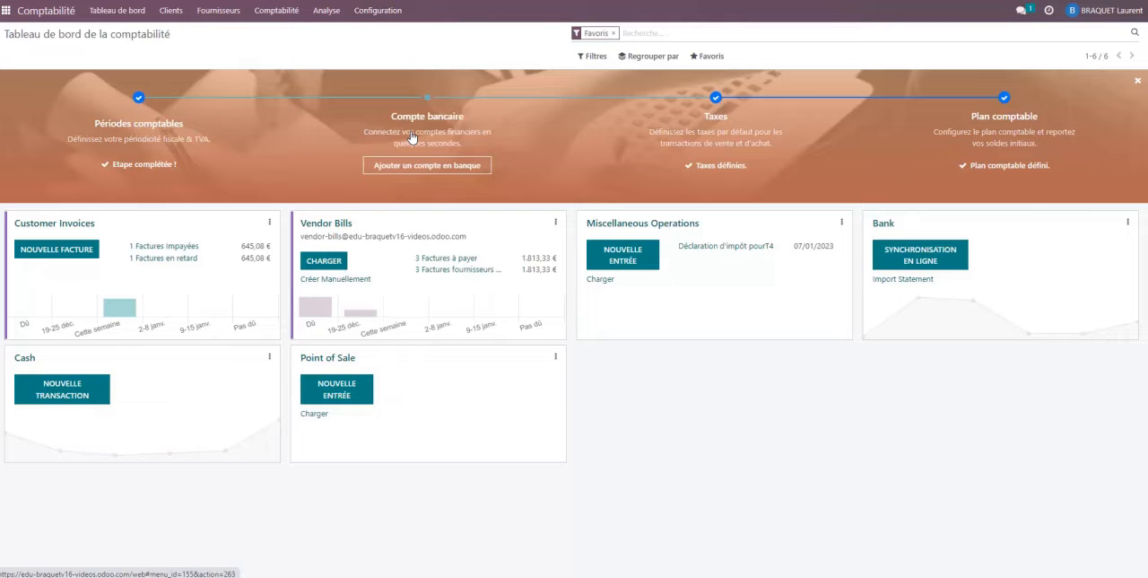
pyautogui.click(414, 137)
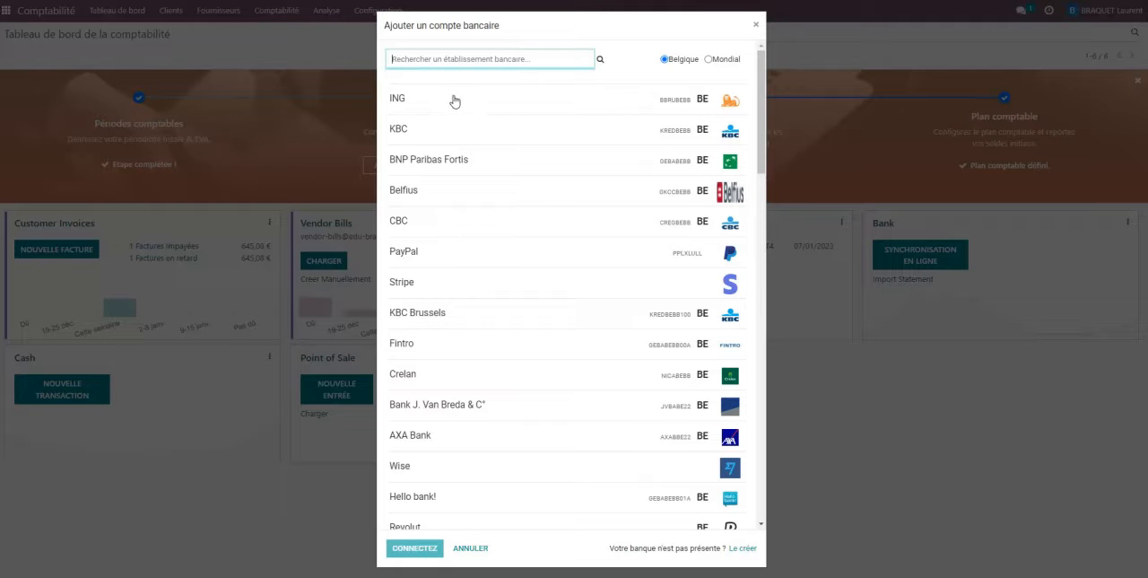
pyautogui.scroll(-1, 479, 192)
pyautogui.scroll(1, 499, 190)
pyautogui.click(757, 28)
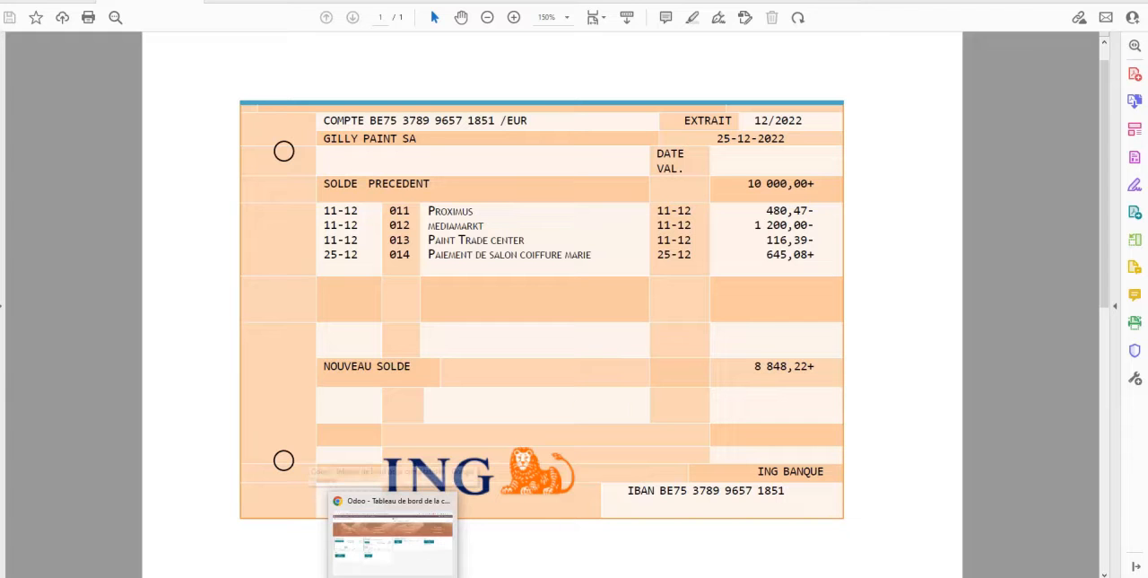
# Switch from the PDF bank statement to Odoo and create a new entry in Pièces comptables.
pyautogui.click(392, 538)
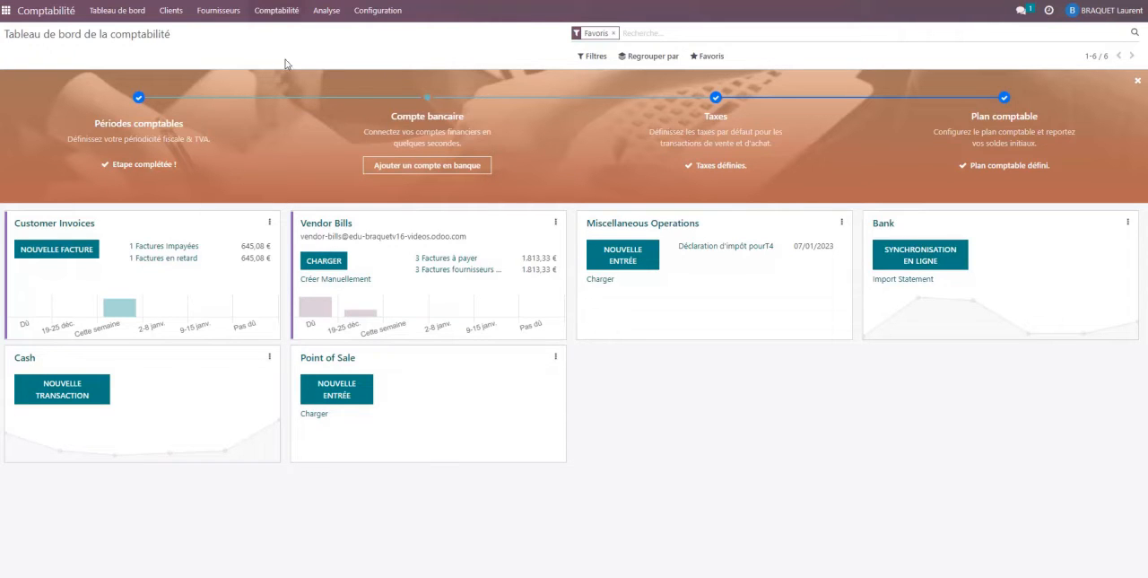
pyautogui.click(280, 13)
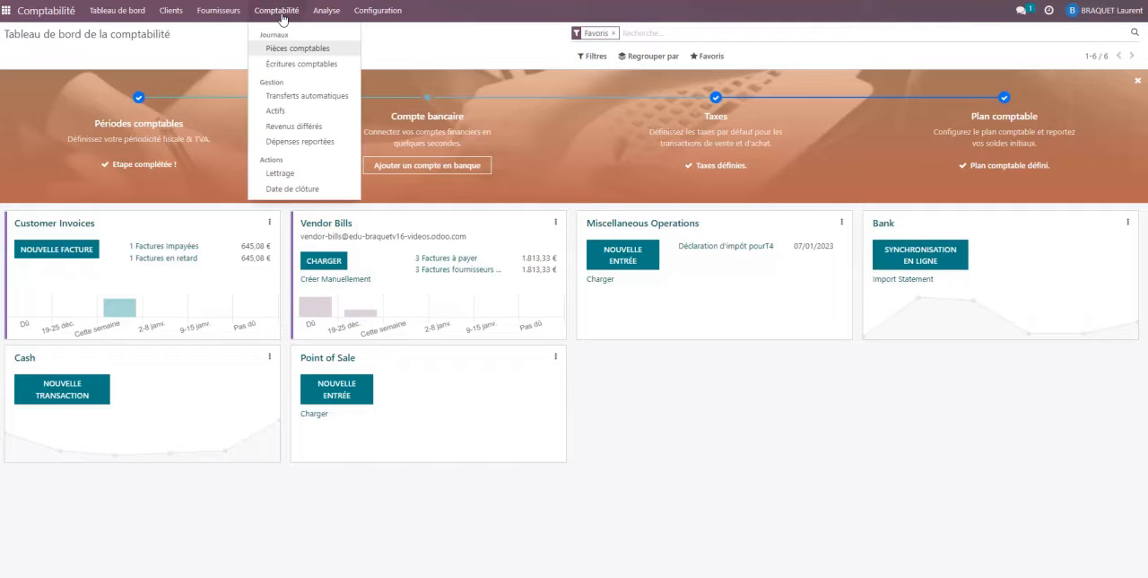
pyautogui.click(301, 62)
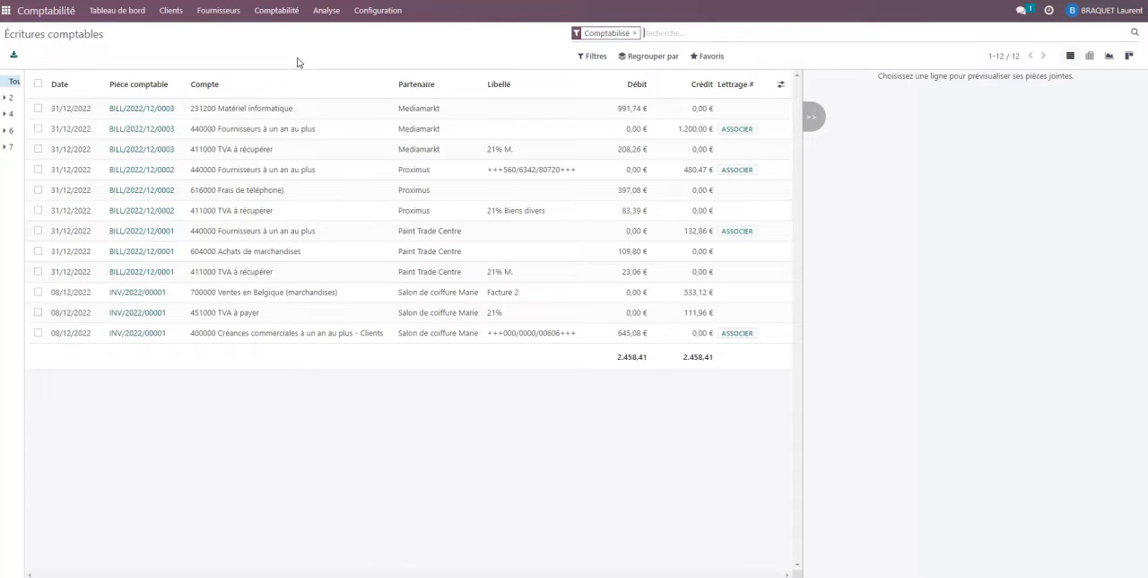
pyautogui.click(286, 16)
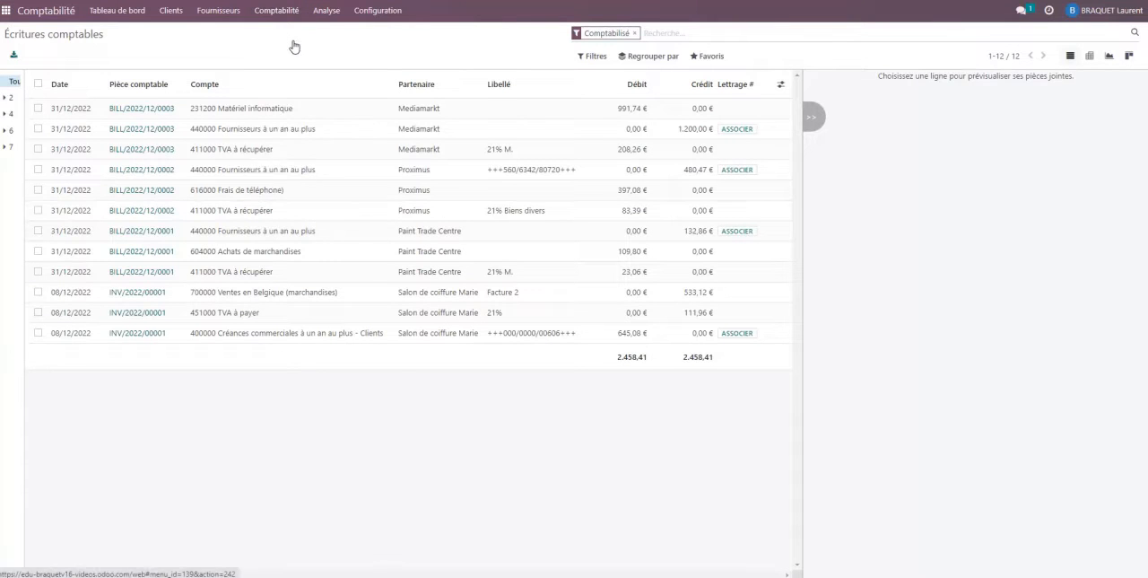
pyautogui.click(292, 48)
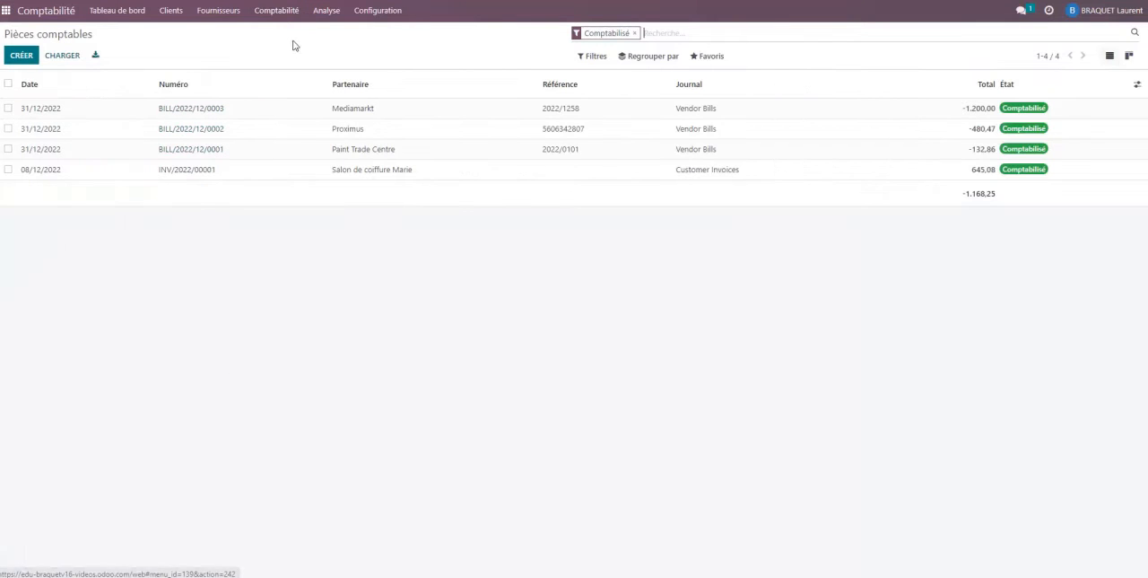
pyautogui.click(18, 57)
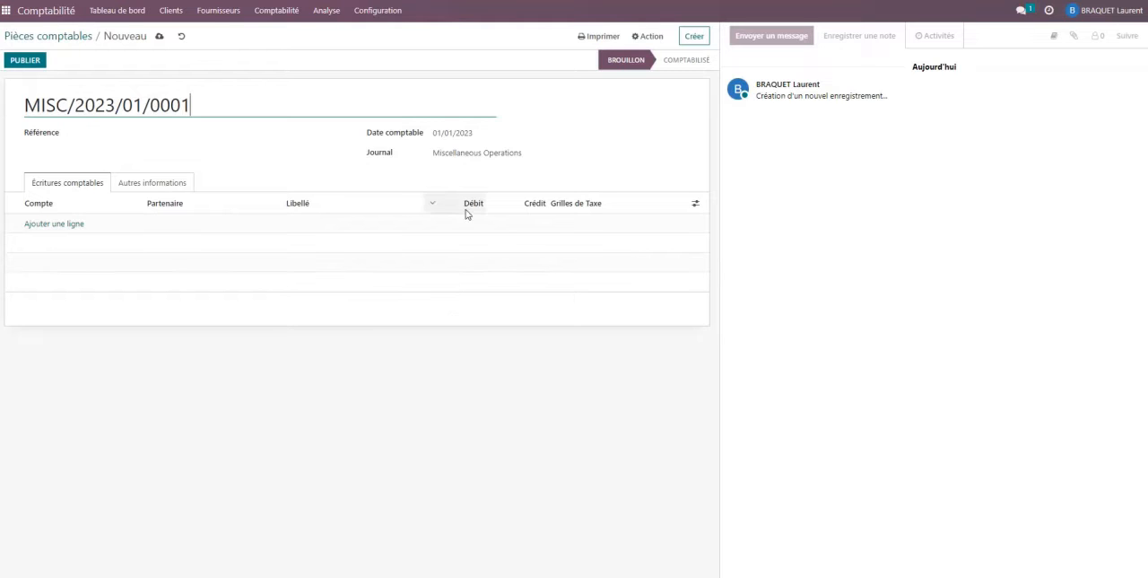
pyautogui.click(64, 224)
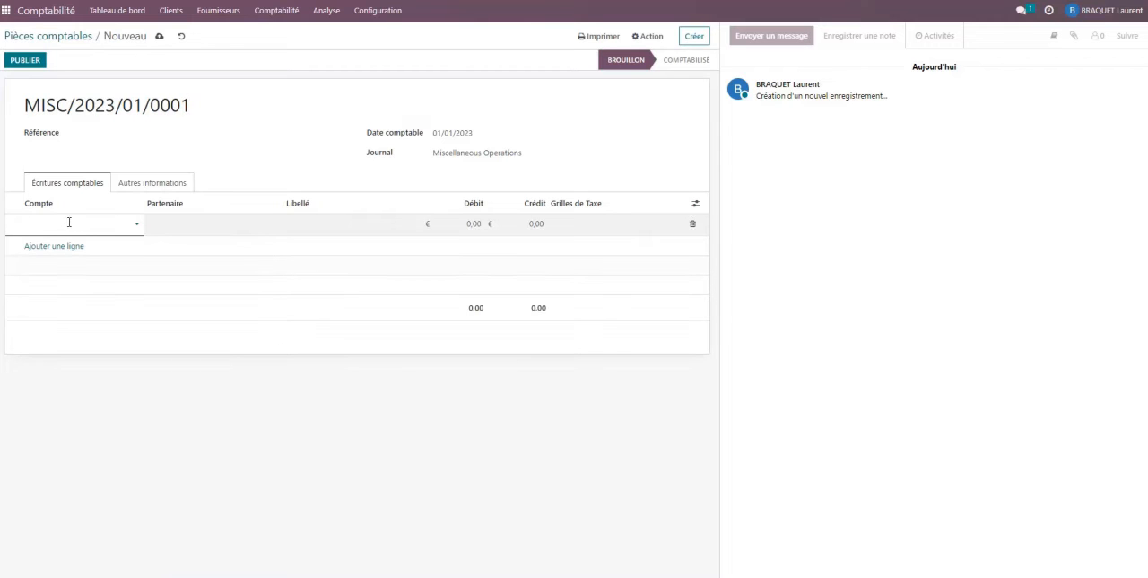
pyautogui.write('bnk')
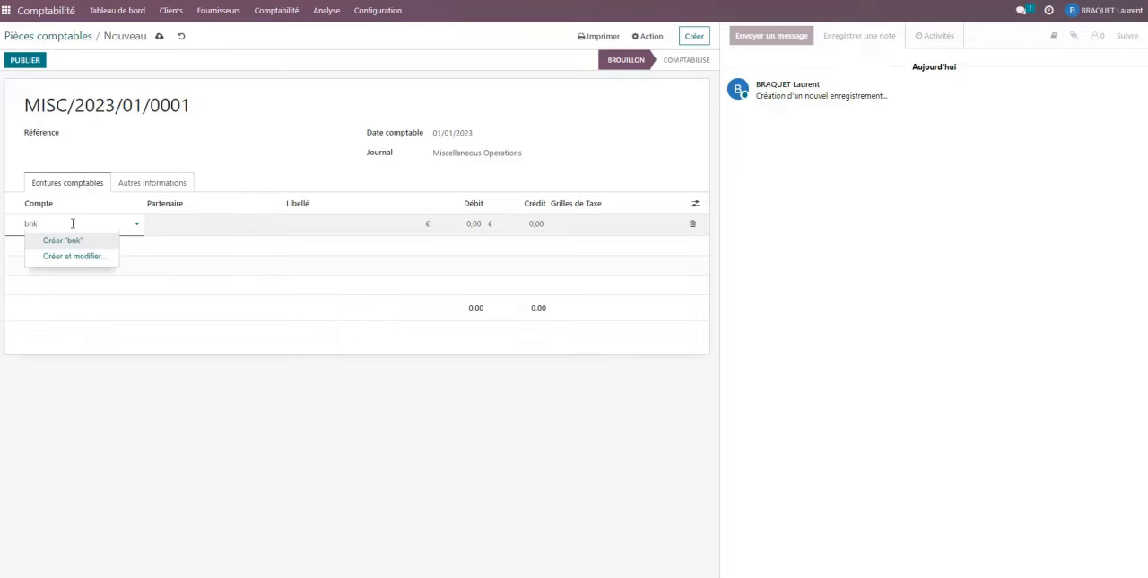
pyautogui.moveTo(71, 223); pyautogui.dragTo(1, 225)
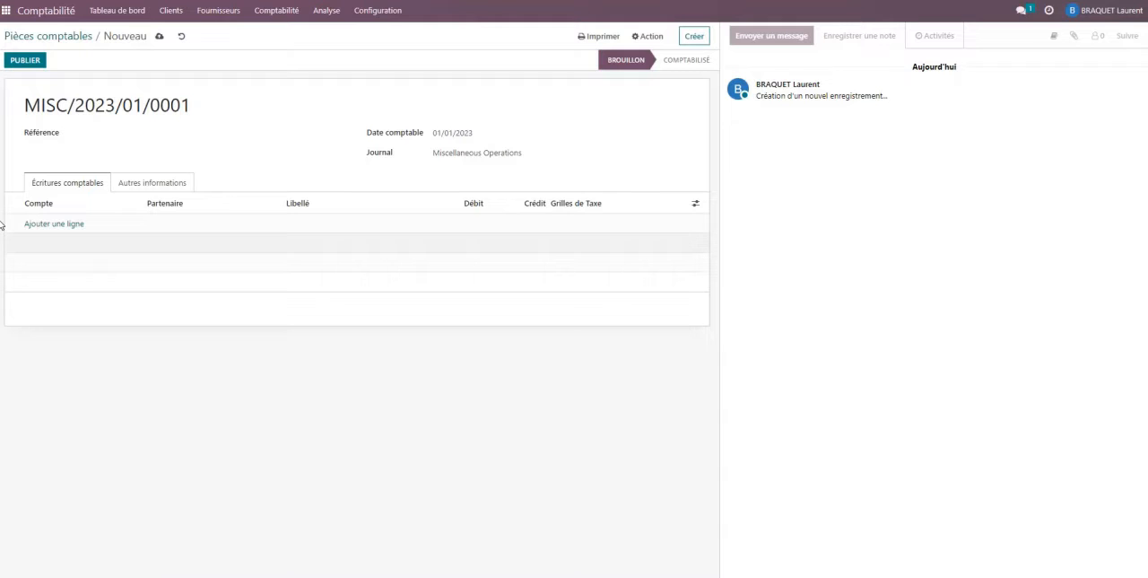
# Add an entry line on ledger account 550003 ING with a debit of 10000.
pyautogui.click(70, 224)
pyautogui.write('55')
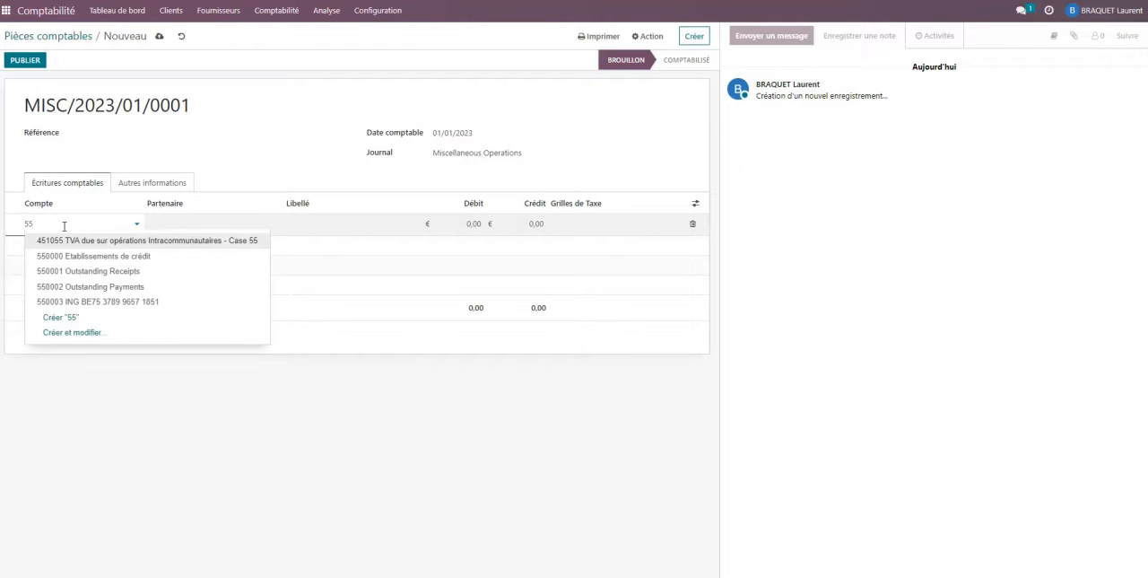
pyautogui.click(117, 303)
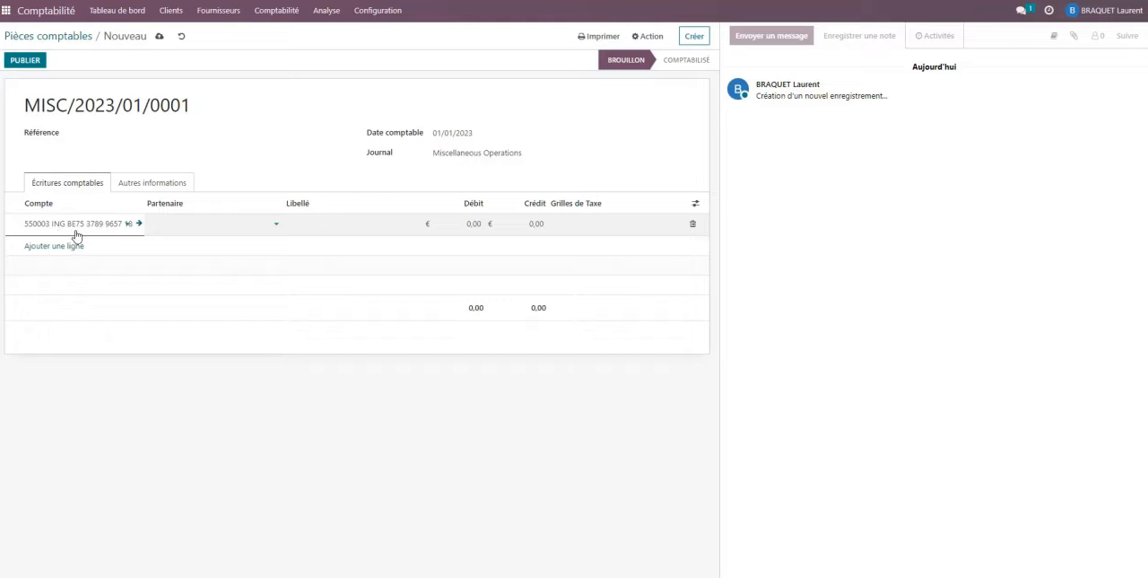
pyautogui.click(527, 224)
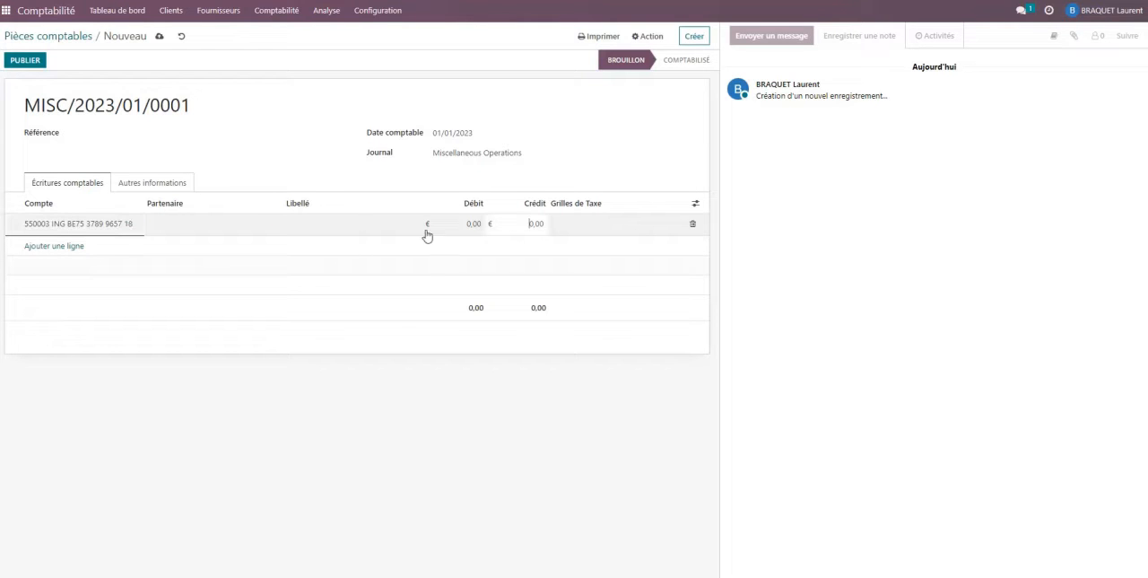
pyautogui.hotkey('shift', 'Tab')
pyautogui.write('10000')
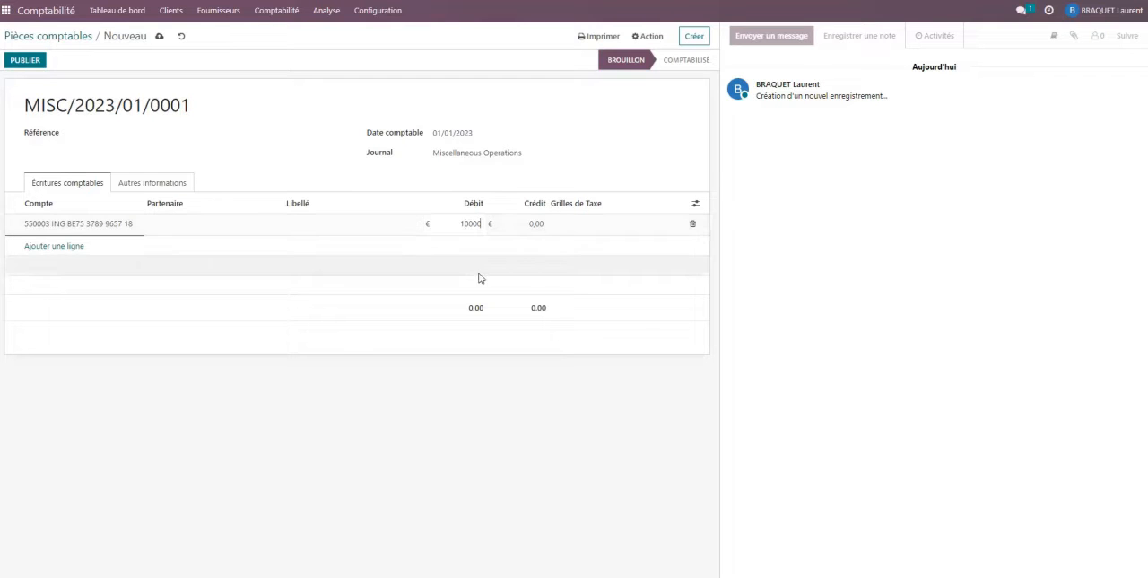
# Add a balancing credit line on account 100000 Capital souscrit.
pyautogui.click(54, 246)
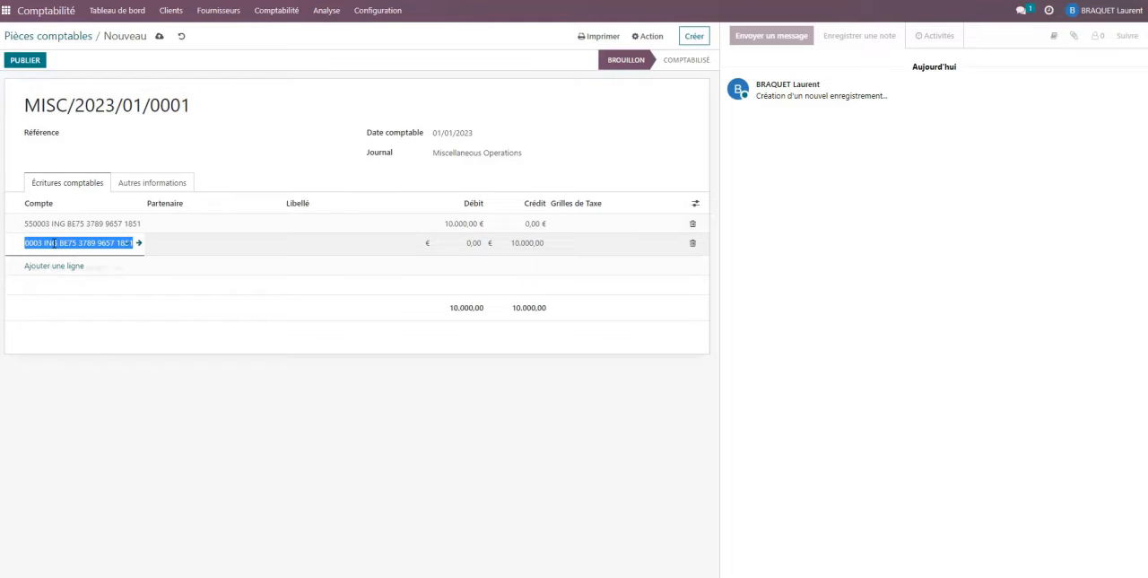
pyautogui.write('1')
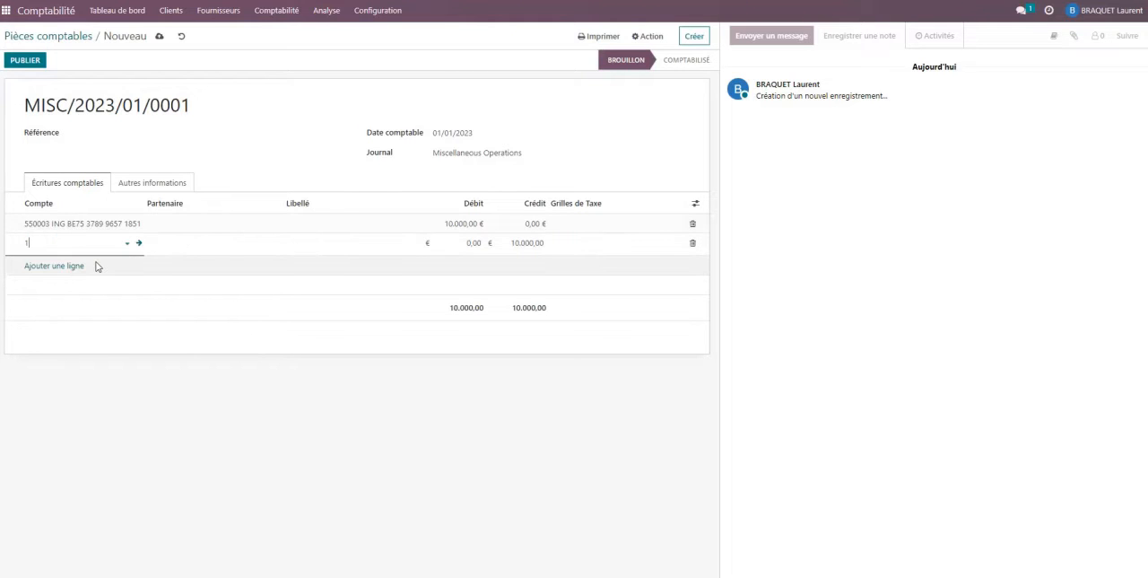
pyautogui.write('0.0')
pyautogui.click(101, 265)
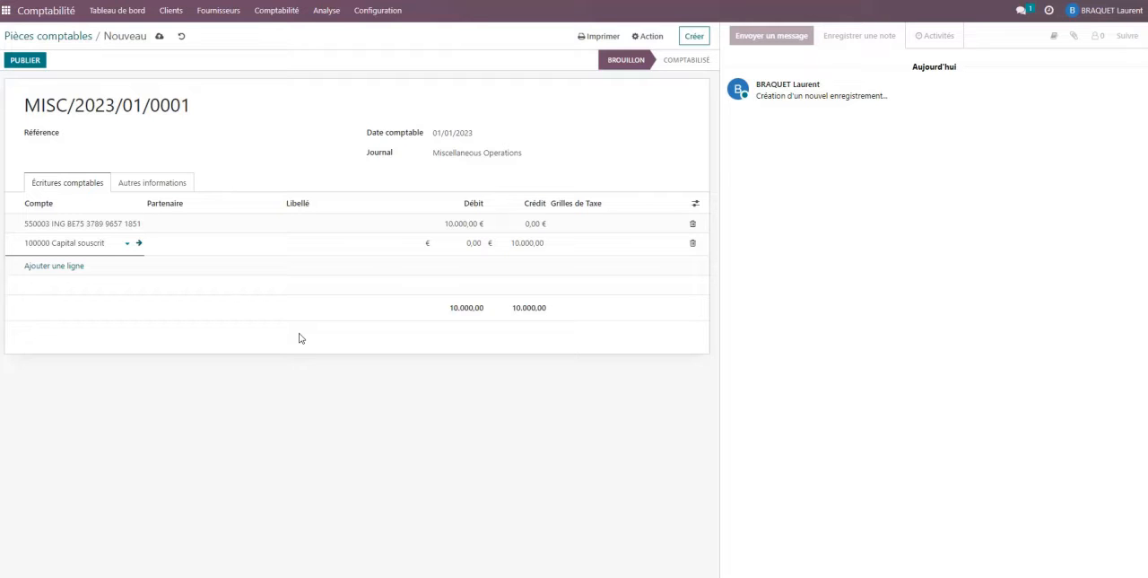
# Set the entry's accounting date to 01/01/2022 and post the entry.
pyautogui.click(457, 133)
pyautogui.click(443, 154)
pyautogui.click(444, 154)
pyautogui.click(443, 154)
pyautogui.click(443, 155)
pyautogui.click(443, 154)
pyautogui.click(443, 154)
pyautogui.click(443, 155)
pyautogui.click(443, 155)
pyautogui.click(443, 155)
pyautogui.click(444, 154)
pyautogui.click(444, 154)
pyautogui.click(445, 155)
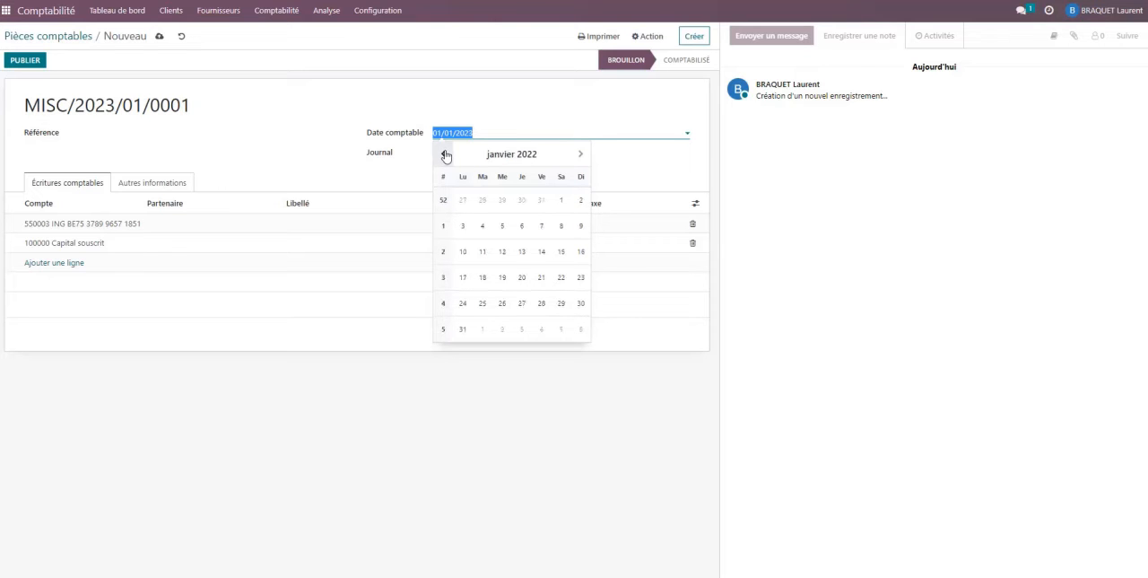
pyautogui.click(562, 200)
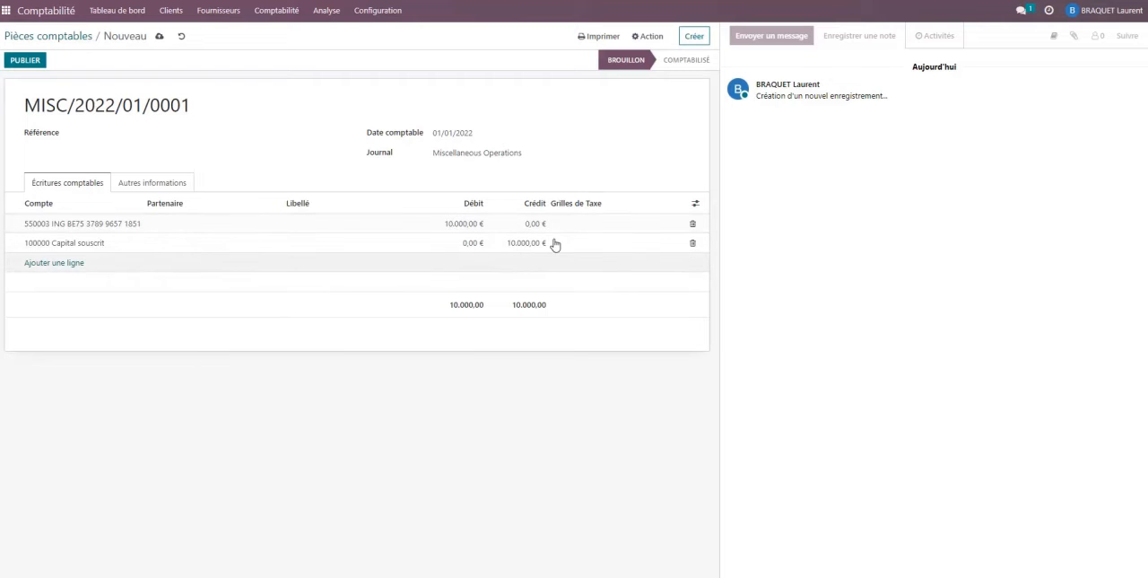
pyautogui.click(20, 61)
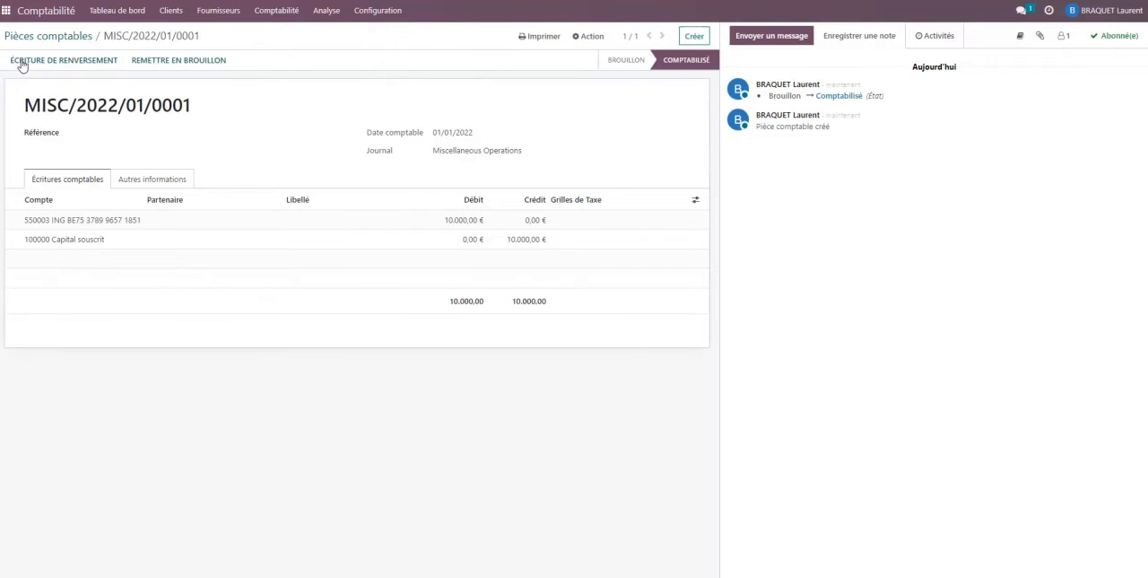
# Return to the accounting dashboard, look at the Bank journal's statement import file selection, and cancel it.
pyautogui.click(120, 17)
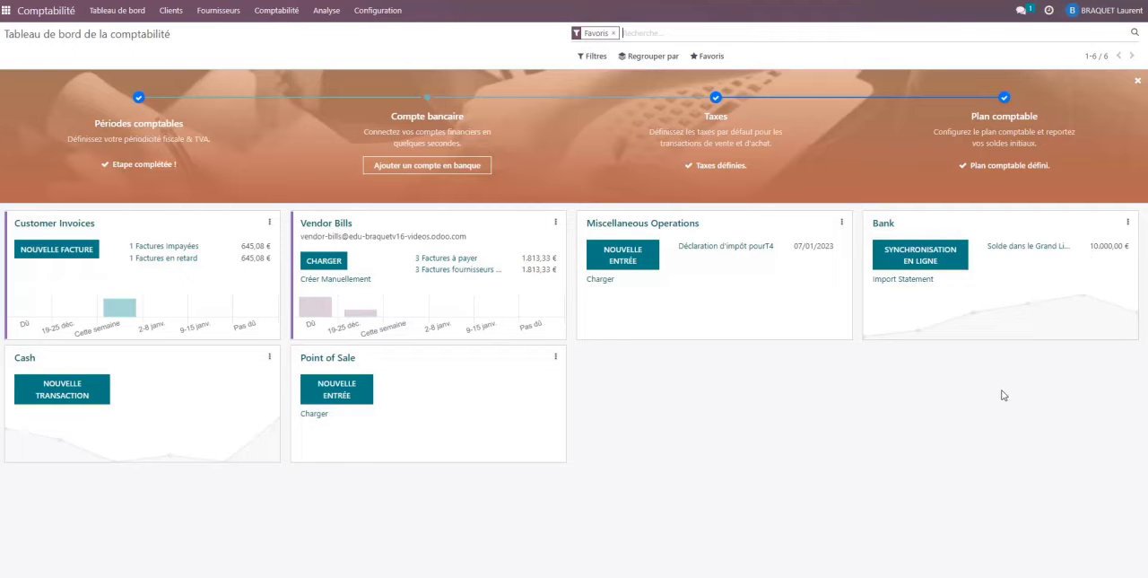
pyautogui.click(903, 286)
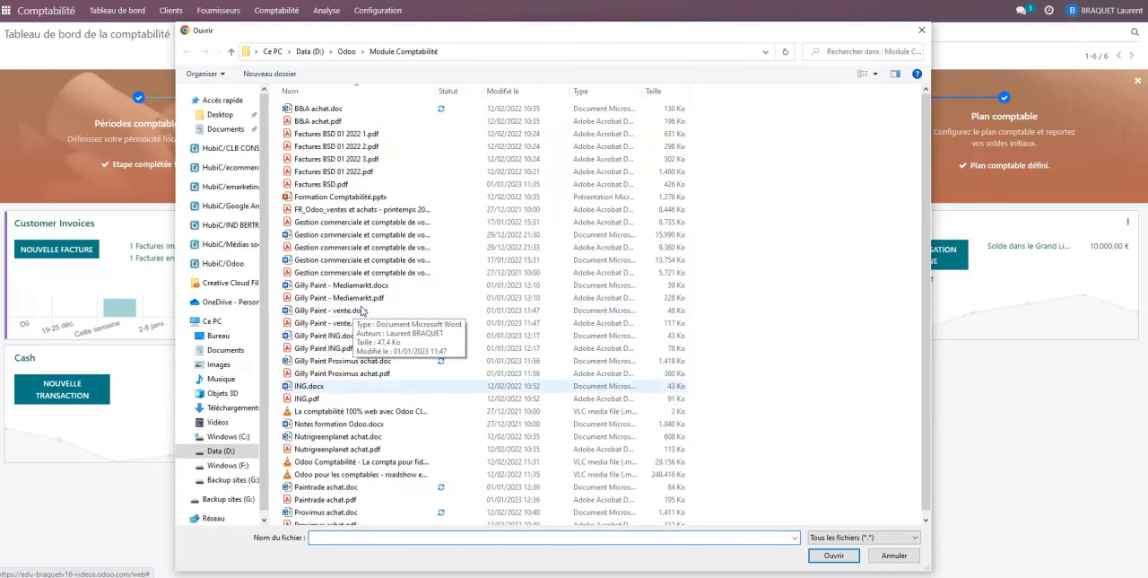
pyautogui.click(918, 555)
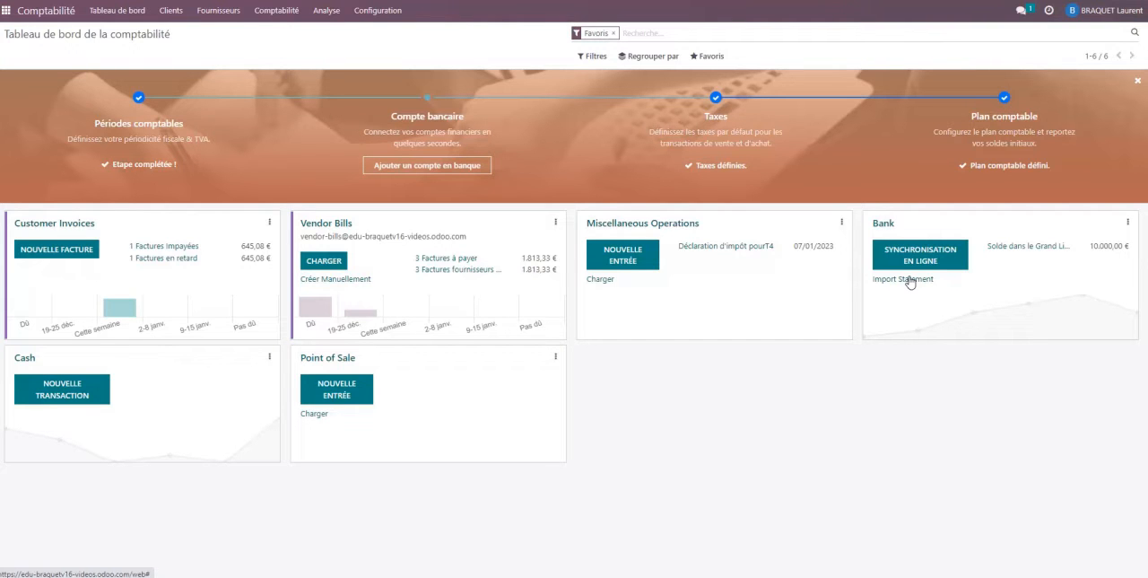
# Open the Bank journal's Lettrage bancaire list and create a transaction dated 11/12/2022.
pyautogui.click(887, 223)
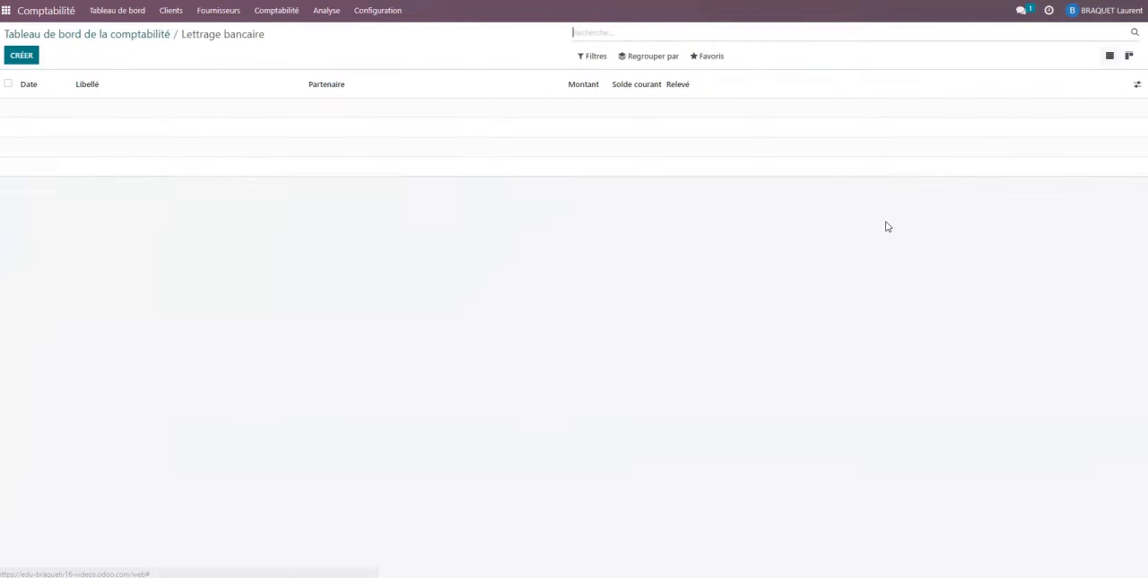
pyautogui.click(23, 59)
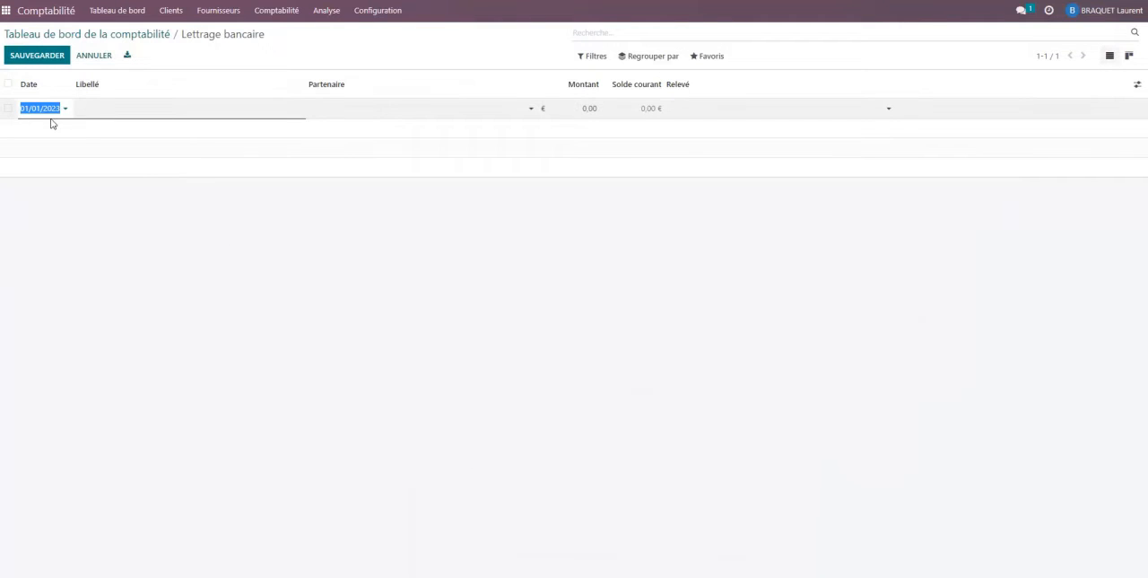
pyautogui.click(59, 113)
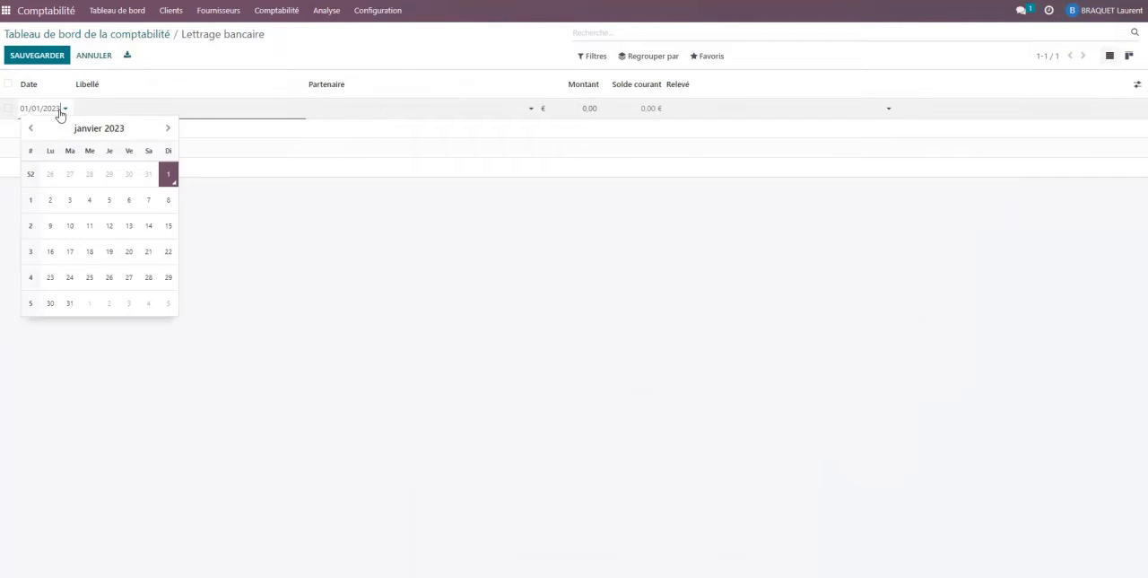
pyautogui.click(30, 130)
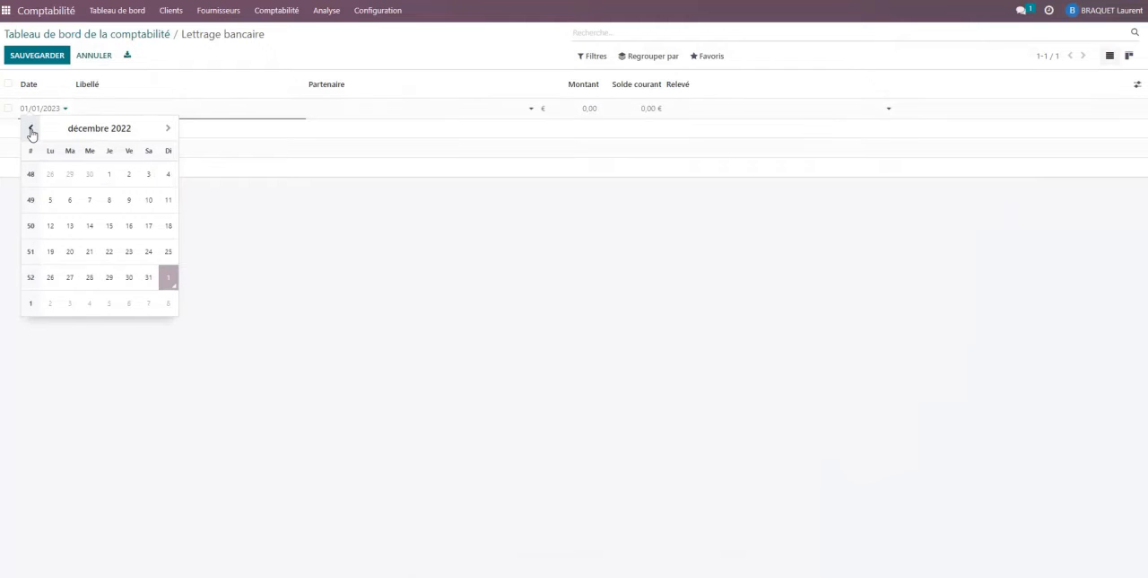
pyautogui.click(168, 200)
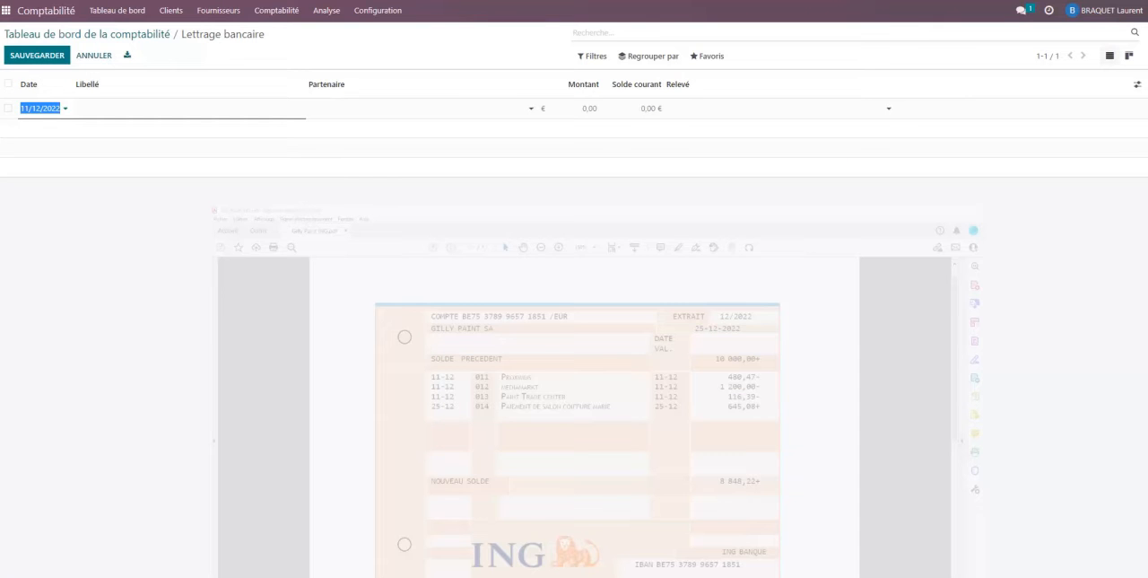
# Set the bank transaction's partner to Proximus and its label to "Paiement Facture".
pyautogui.click(326, 108)
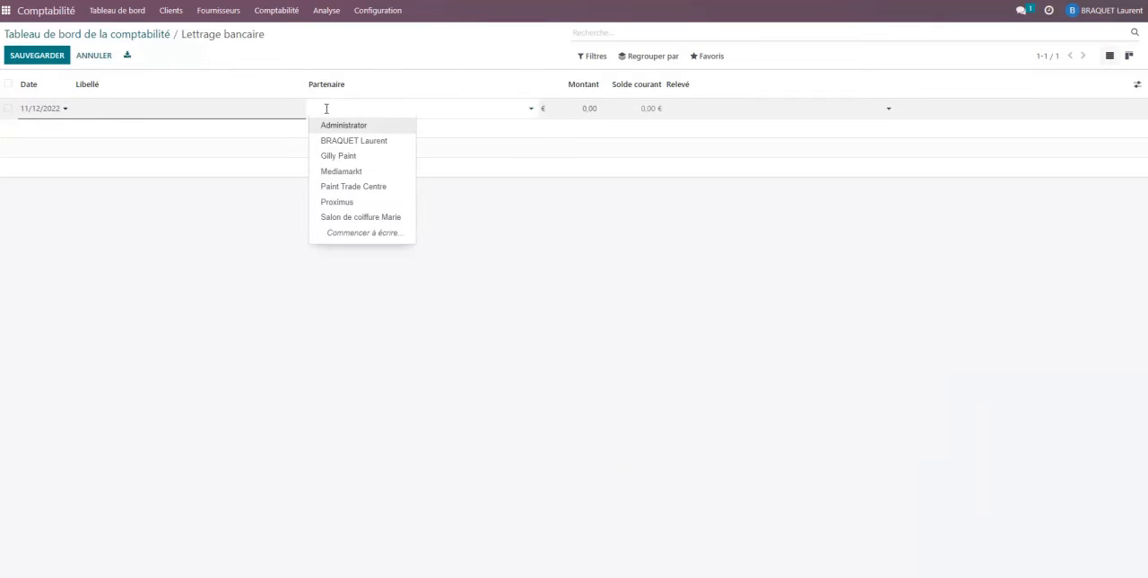
pyautogui.click(340, 205)
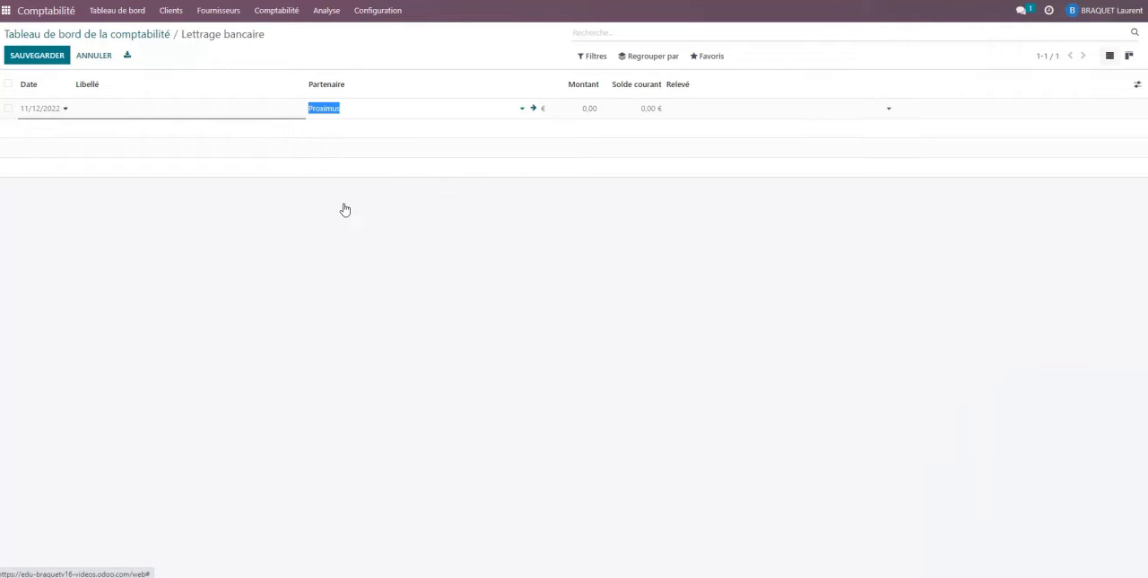
pyautogui.click(232, 110)
pyautogui.write('Paiment')
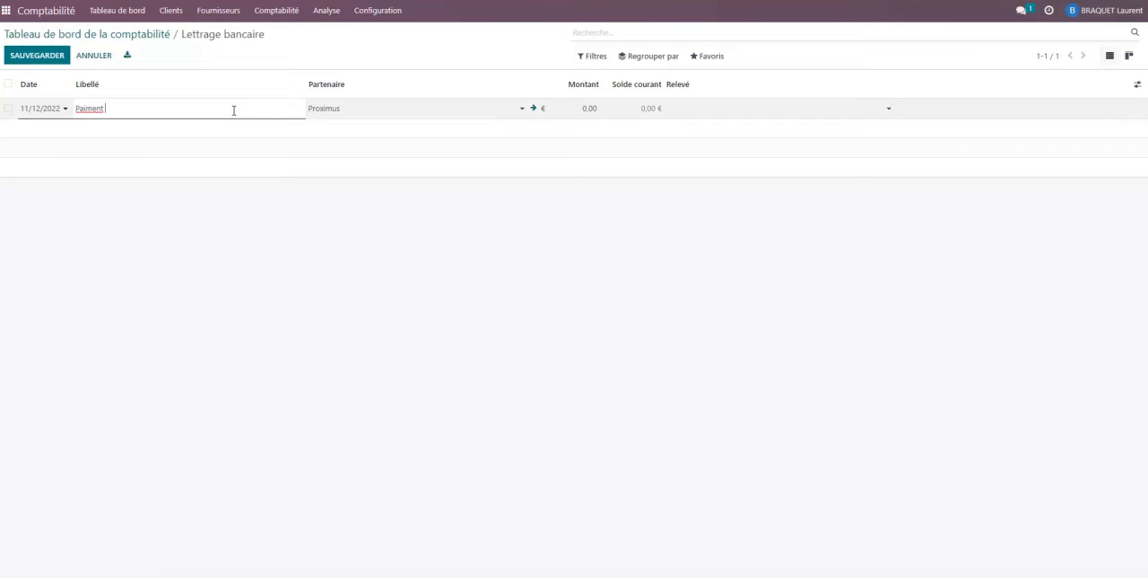
pyautogui.press('BackSpace')
pyautogui.press('BackSpace')
pyautogui.press('BackSpace')
pyautogui.press('BackSpace')
pyautogui.press('BackSpace')
pyautogui.write('ement')
# Set the Proximus bank transaction's amount to -480,47 € and save the line.
pyautogui.click(586, 107)
pyautogui.write('4')
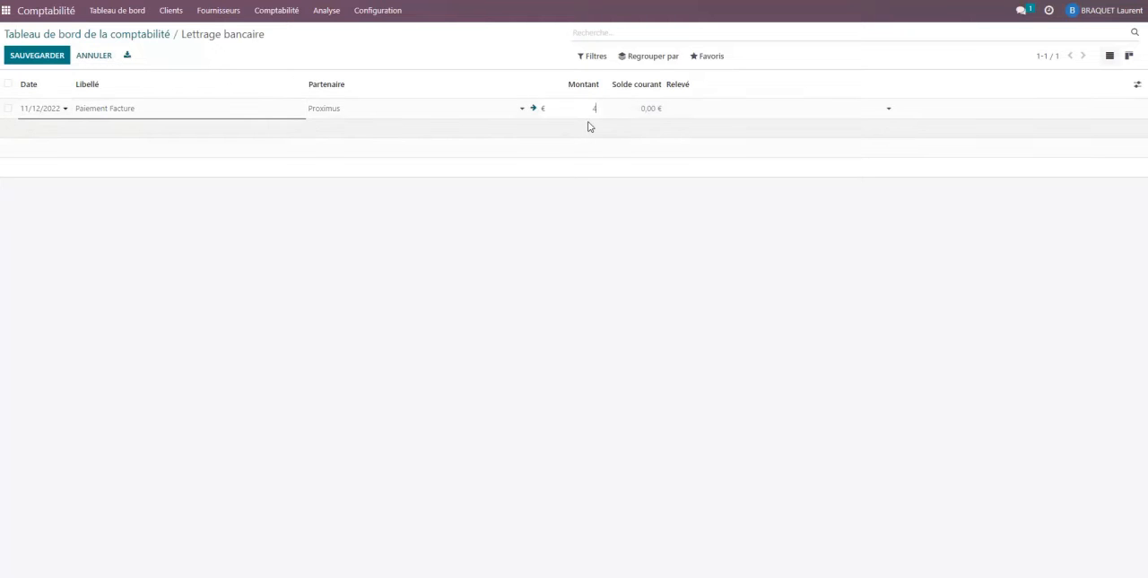
pyautogui.write('80,')
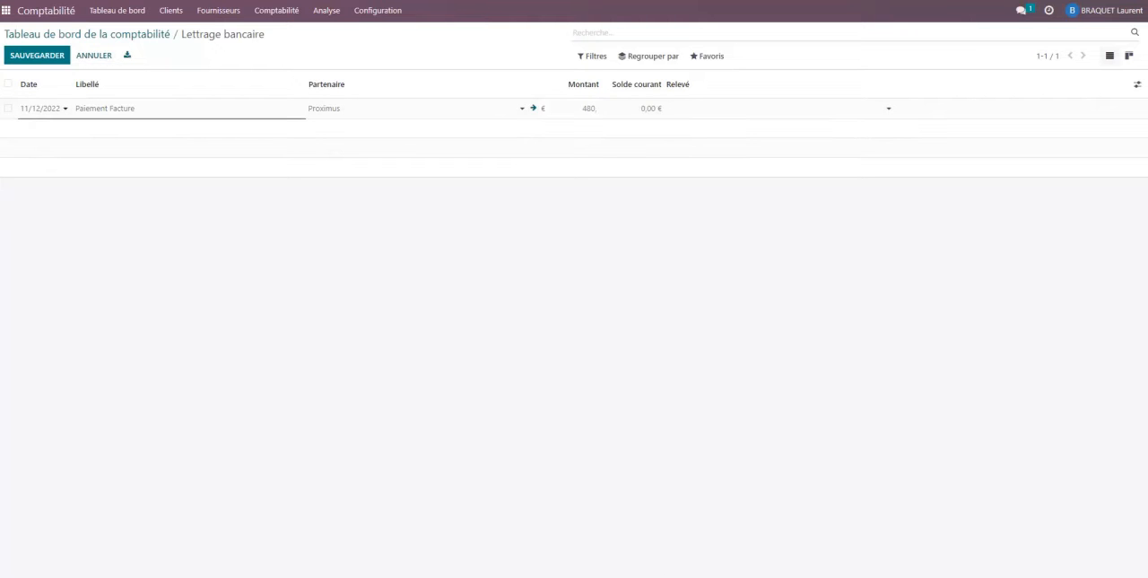
pyautogui.hotkey('alt', 'Tab')
pyautogui.hotkey('alt', 'Tab')
pyautogui.press('BackSpace')
pyautogui.press('BackSpace')
pyautogui.press('BackSpace')
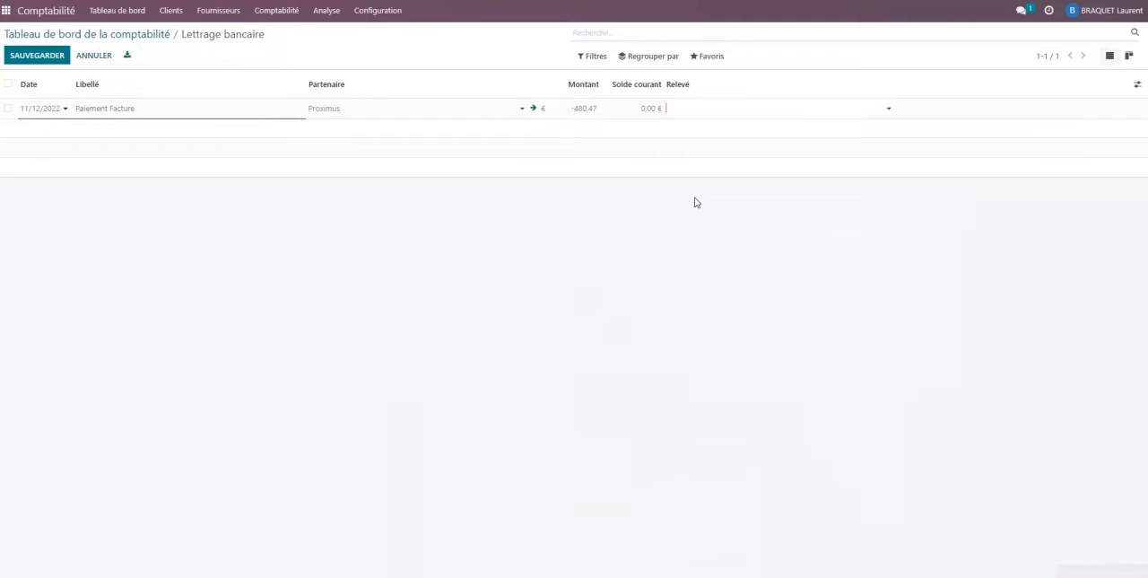
pyautogui.press('Return')
pyautogui.hotkey('ctrl', 'c')
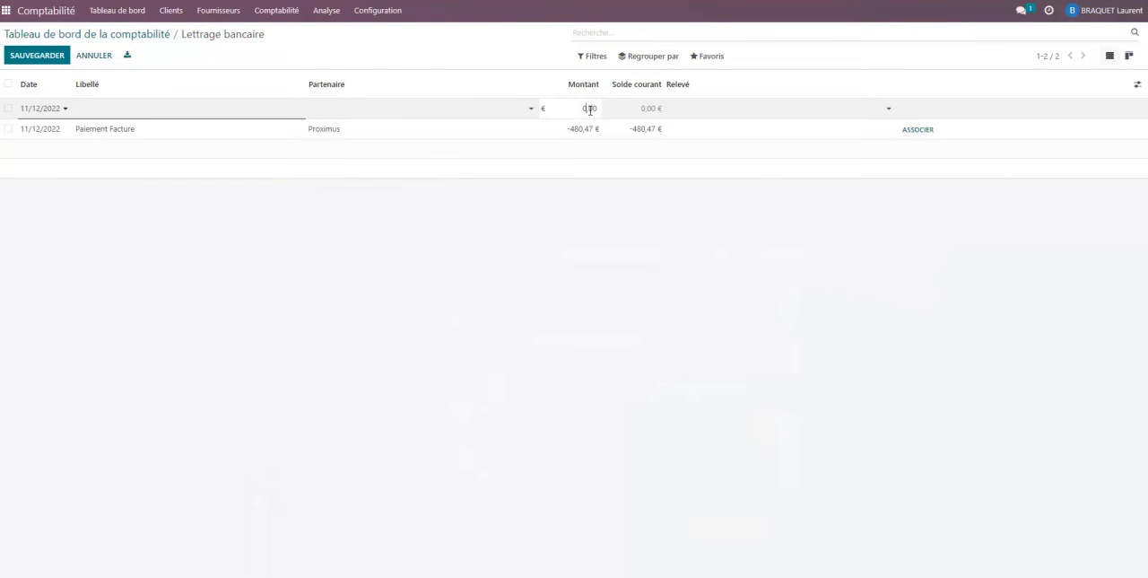
# Give the new 11/12/2022 bank transaction an amount of -1200 € and the partner Mediamarkt.
pyautogui.click(589, 109)
pyautogui.click(352, 109)
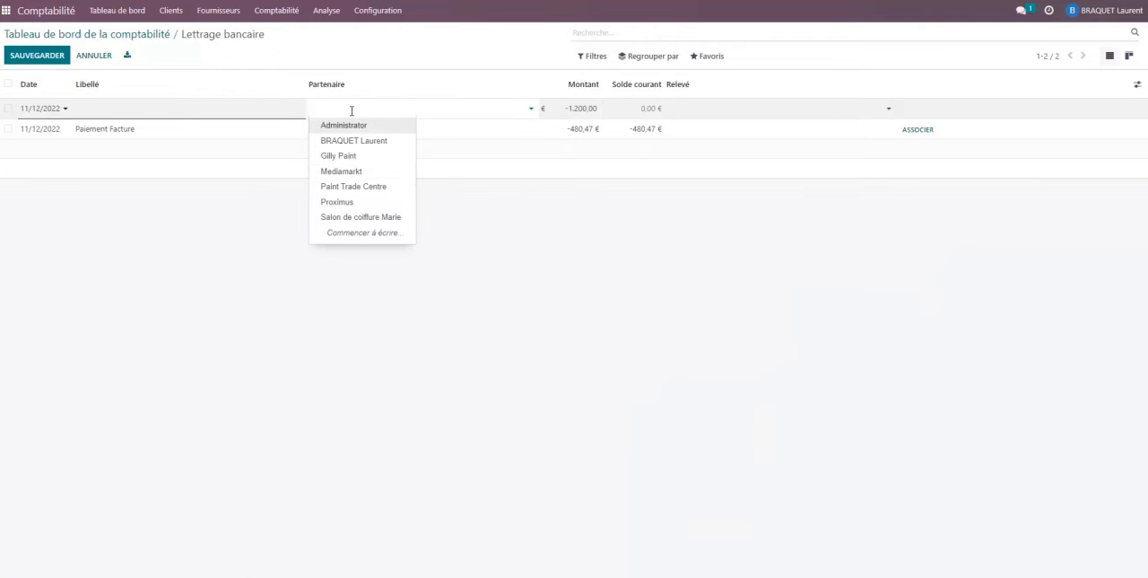
pyautogui.click(350, 170)
# Copy the label "Paiement Facture" from the Proximus line to the Mediamarkt transaction and save it.
pyautogui.click(80, 134)
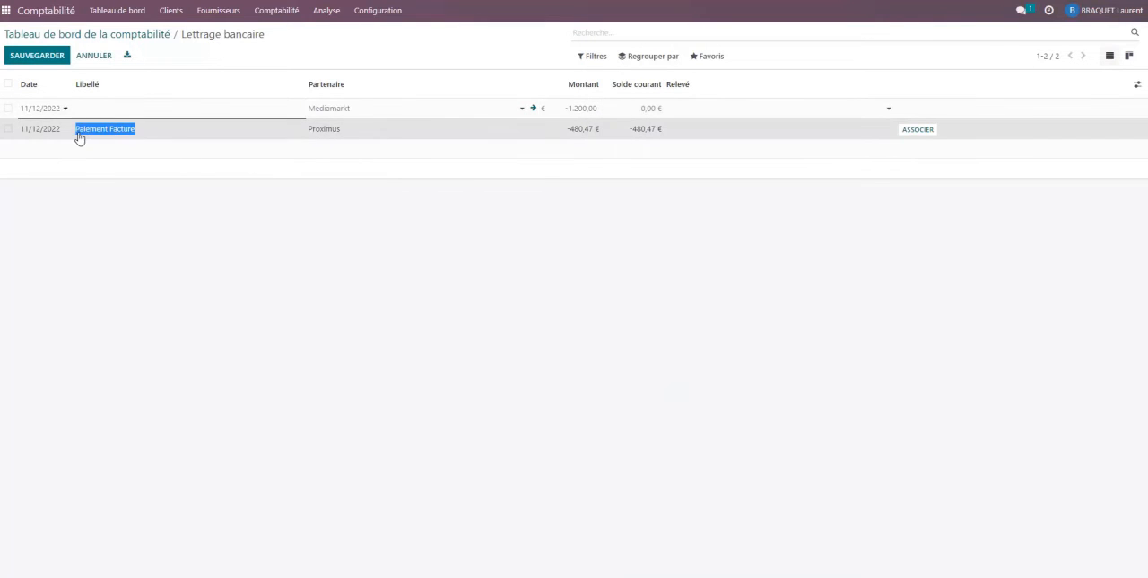
pyautogui.click(102, 97)
pyautogui.click(106, 109)
pyautogui.hotkey('ctrl', 'v')
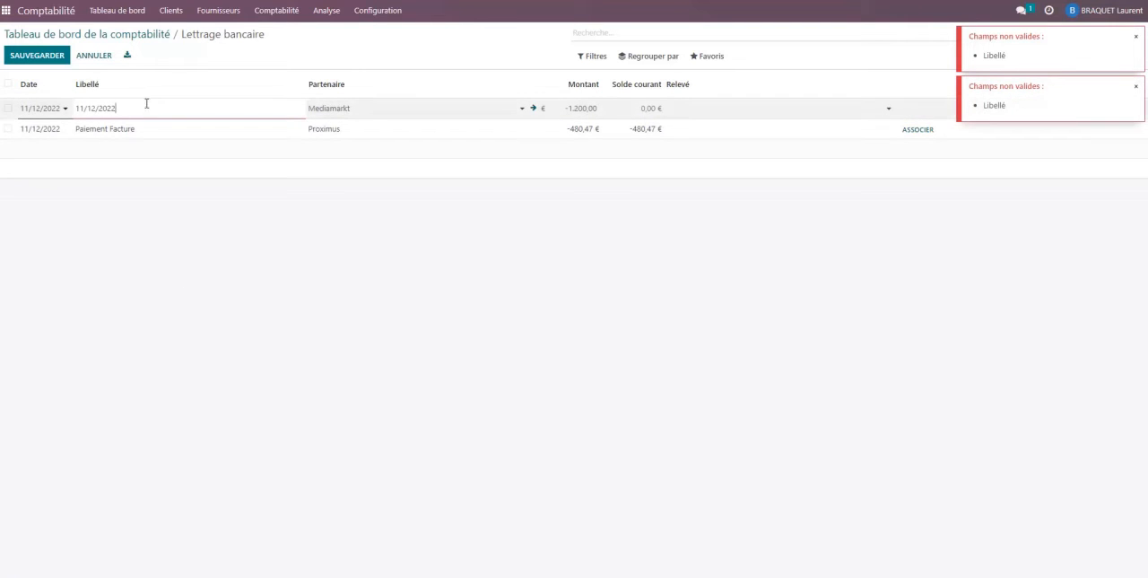
pyautogui.click(96, 131)
pyautogui.hotkey('ctrl', 'c')
pyautogui.click(131, 109)
pyautogui.hotkey('ctrl', 'v')
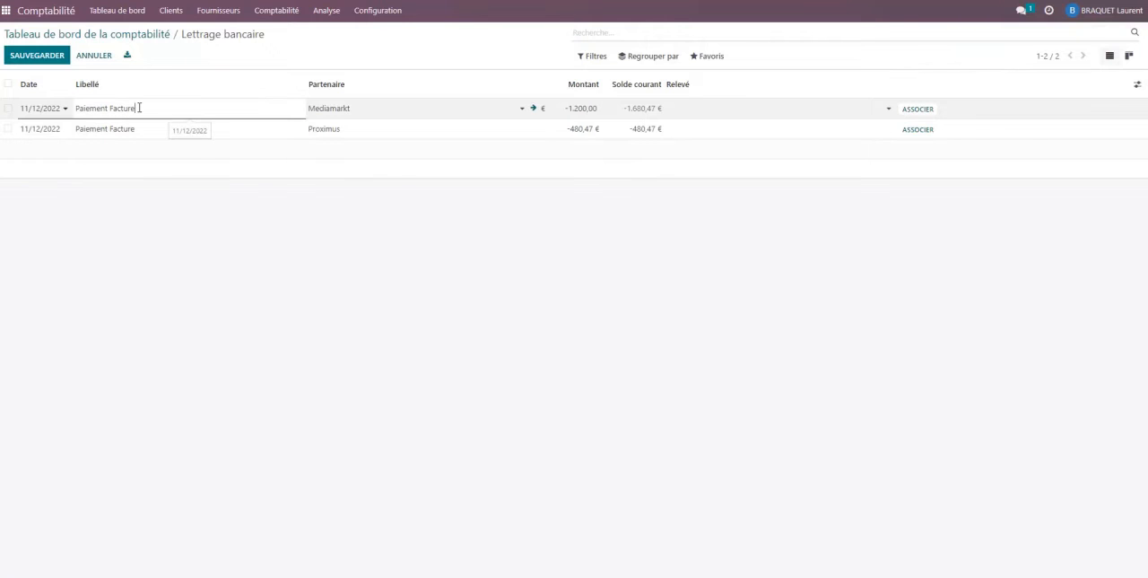
pyautogui.click(177, 225)
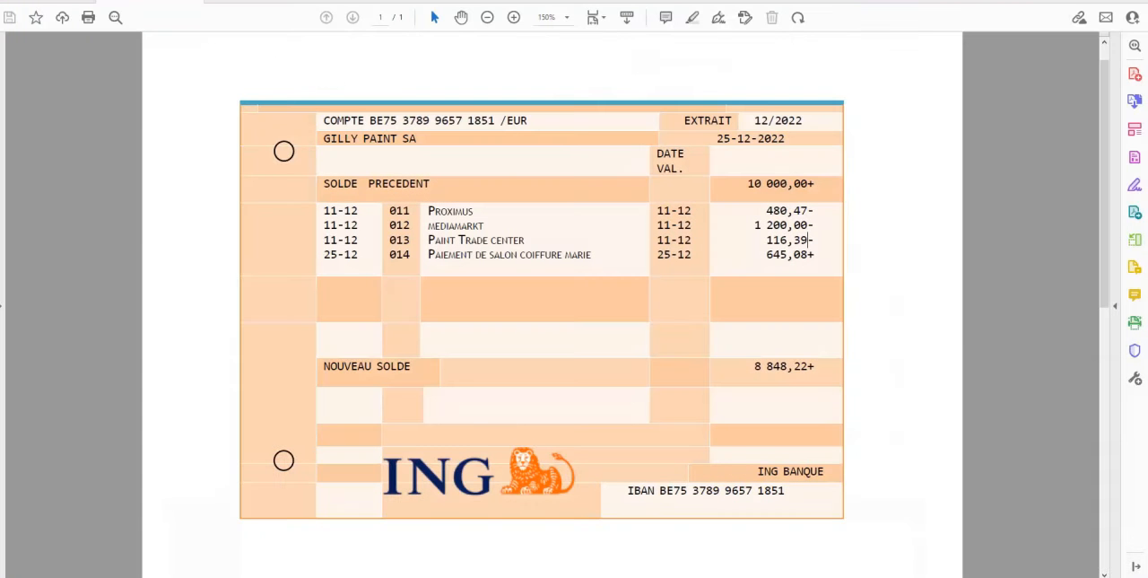
# Create a bank transaction dated 11/12/2022 for Paint Trade Centre with the statement's amount of -116,39 €.
pyautogui.moveTo(810, 239); pyautogui.dragTo(767, 239)
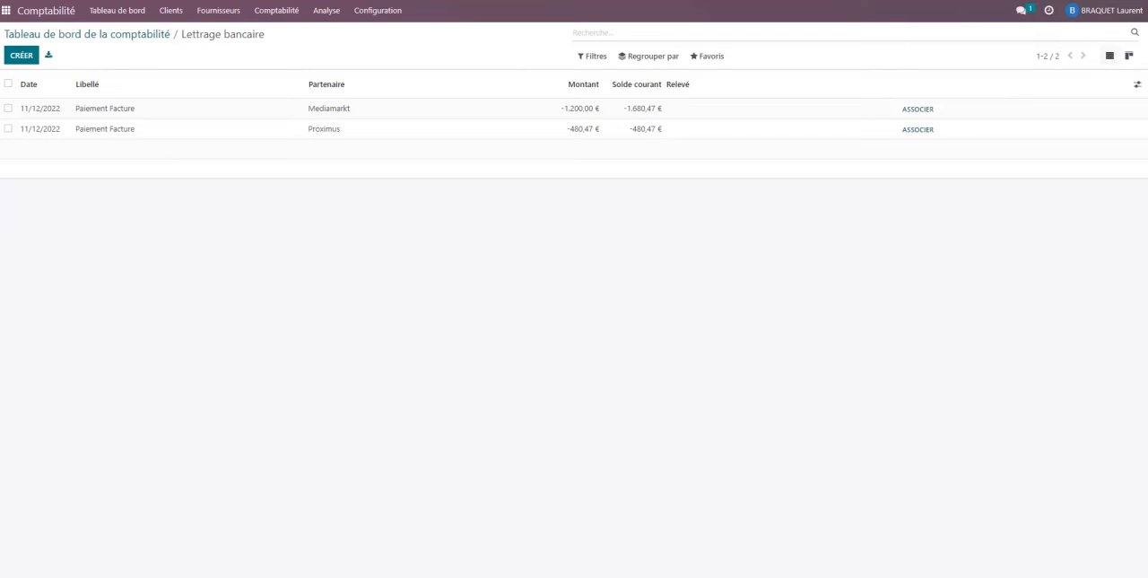
pyautogui.click(21, 56)
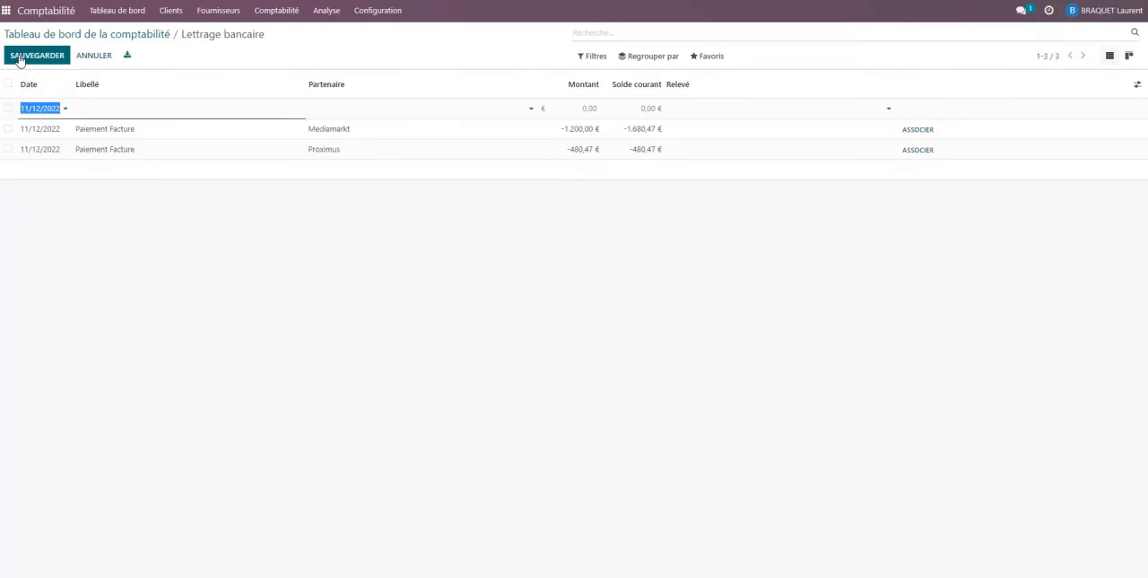
pyautogui.click(108, 118)
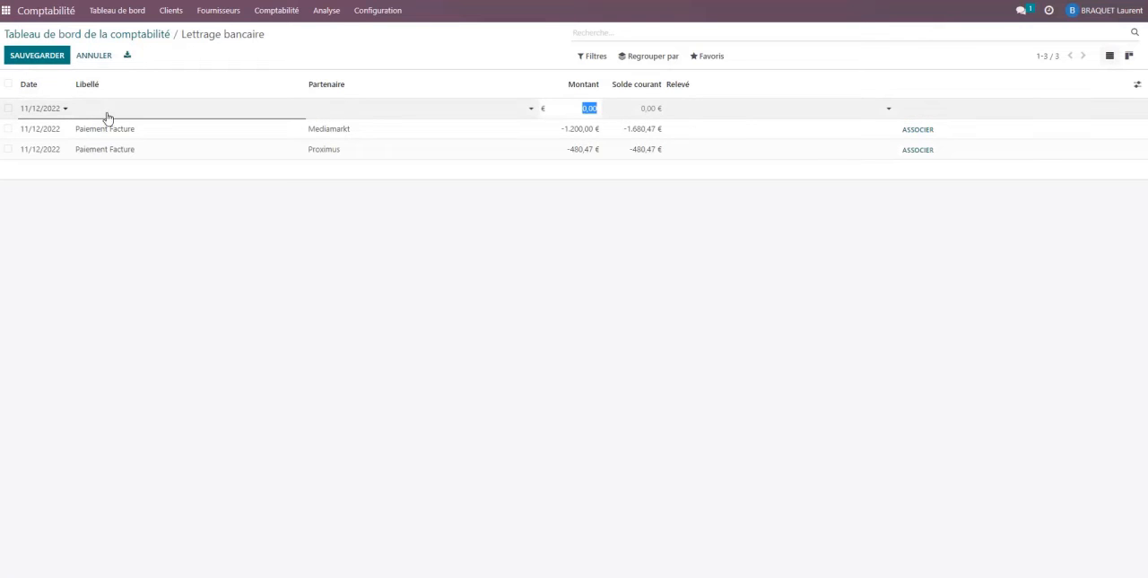
pyautogui.press('BackSpace')
pyautogui.write('-116,39')
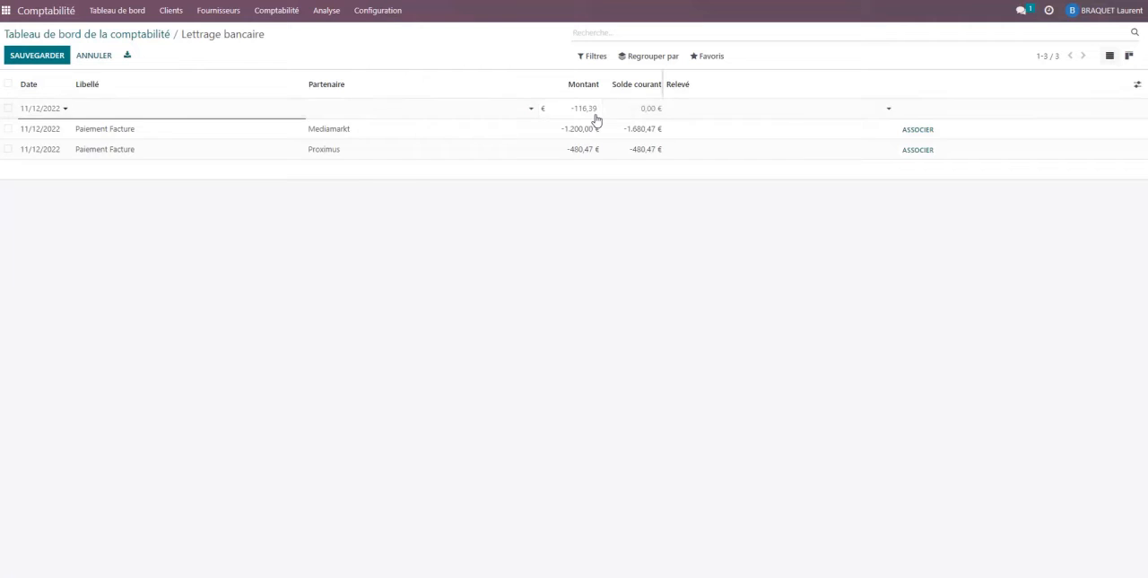
pyautogui.click(392, 111)
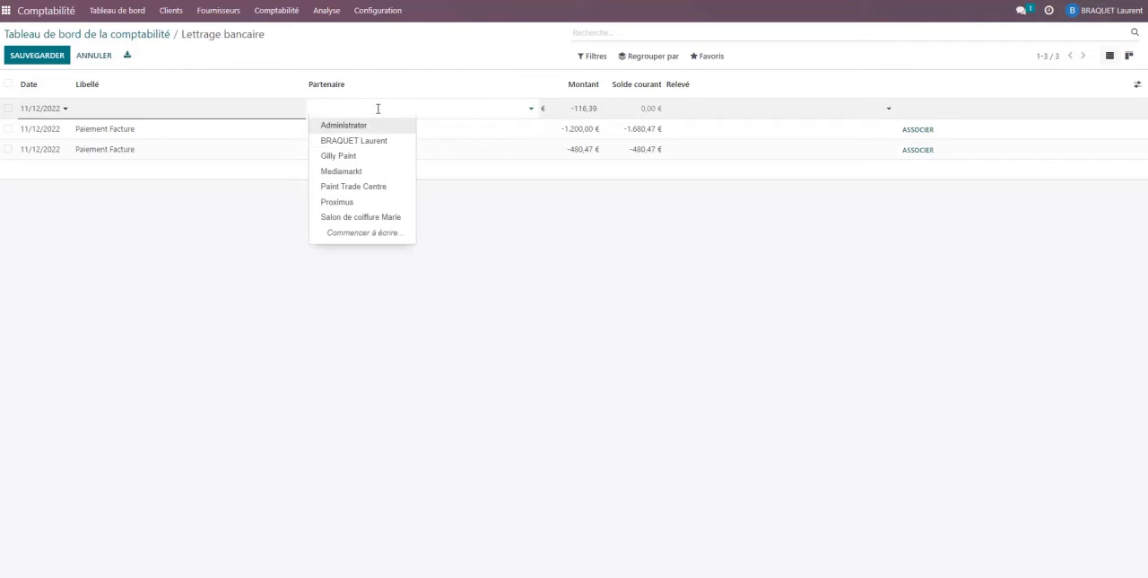
pyautogui.click(373, 187)
# Label the Paint Trade Centre transaction "Paiement Facture" and save it.
pyautogui.click(213, 111)
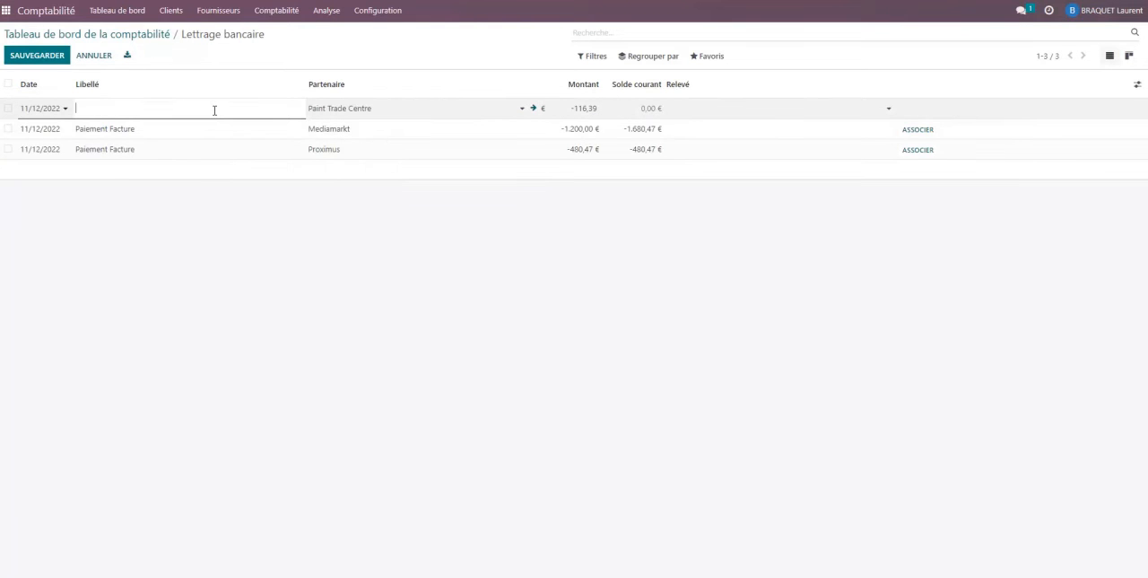
pyautogui.write('Paiement Facture')
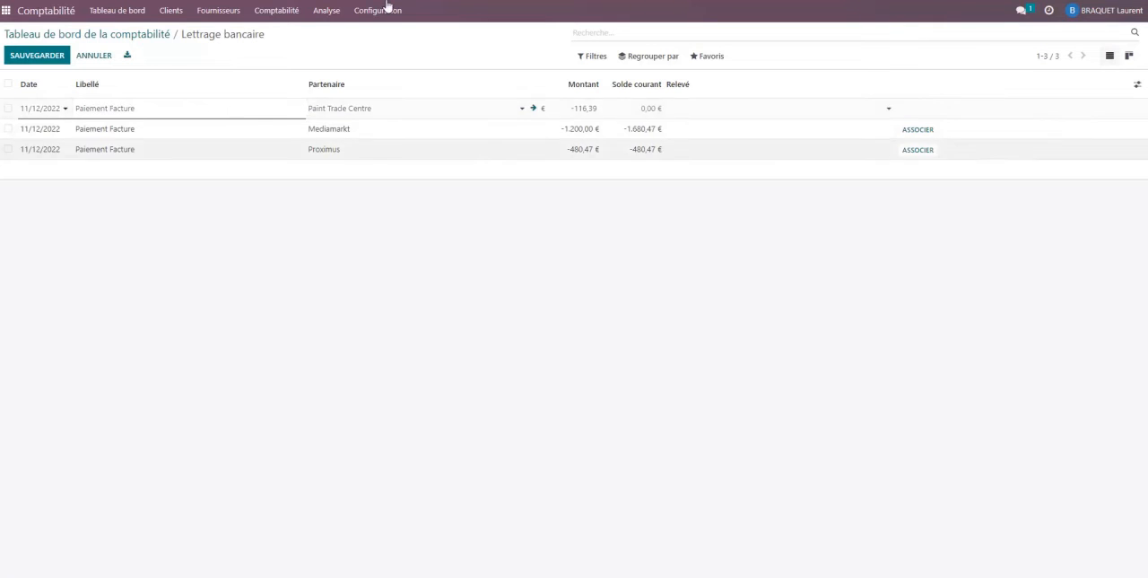
pyautogui.click(377, 229)
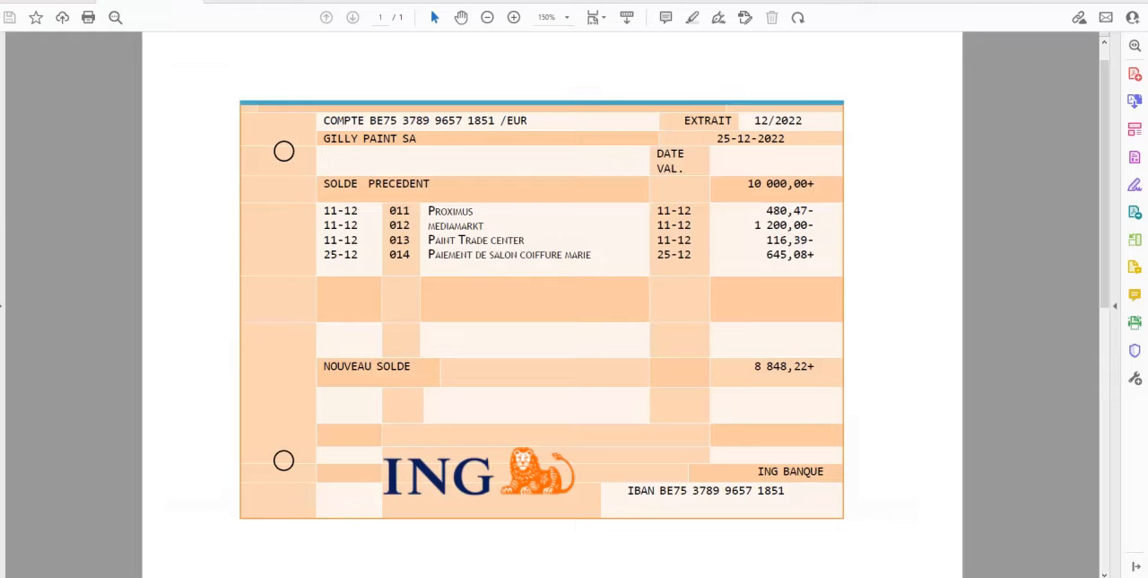
# Create a bank transaction dated 25/12/2022 with the label "Paiement du client" for the statement's last line.
pyautogui.moveTo(810, 255); pyautogui.dragTo(768, 255)
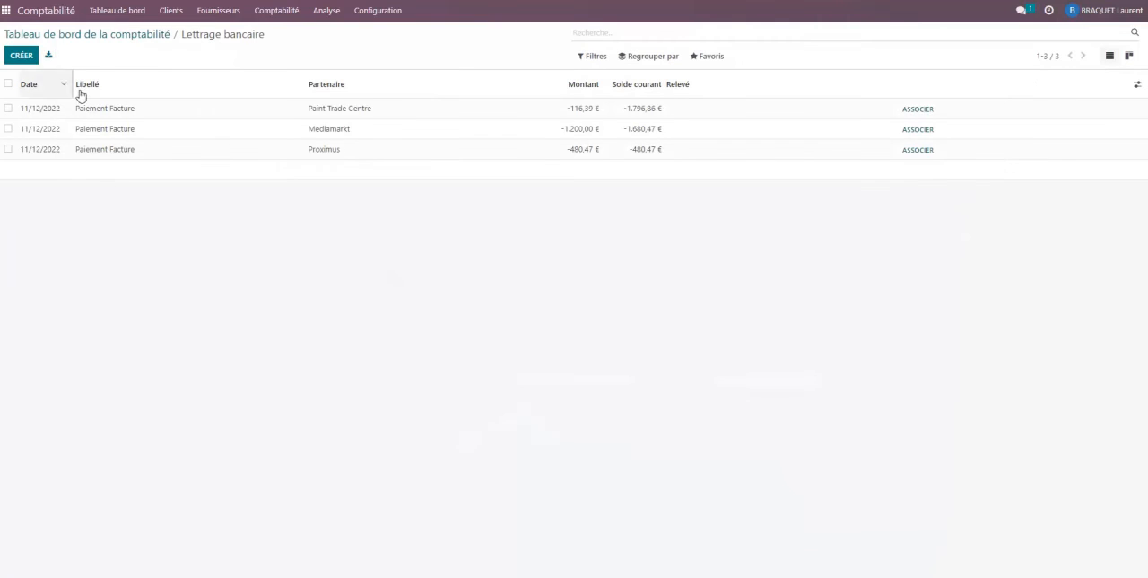
pyautogui.click(25, 55)
pyautogui.write('2')
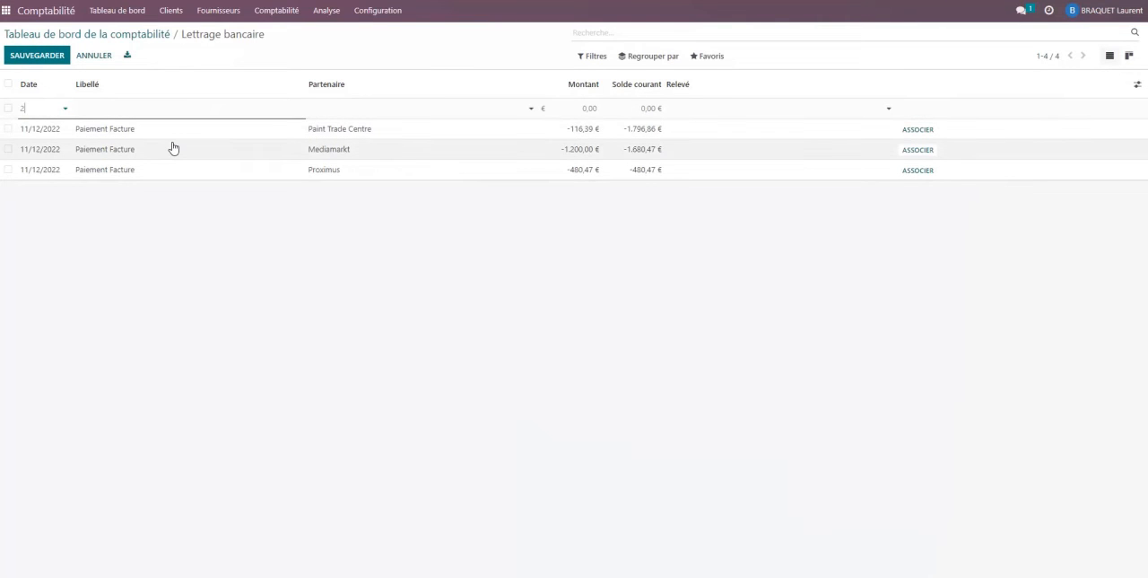
pyautogui.write('5/12/2022')
pyautogui.press('Tab')
pyautogui.write('Paielebn')
pyautogui.write('ment du')
pyautogui.write(' client')
pyautogui.press('Tab')
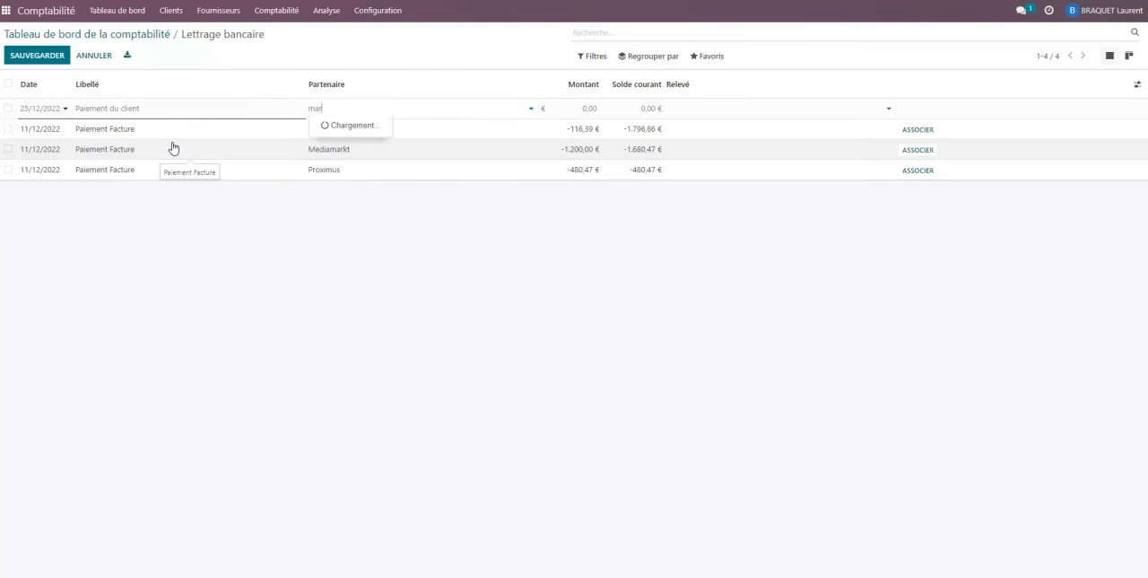
# Set the customer payment's partner to Salon de coiffure Marie and its amount to 645,08 €, and save it.
pyautogui.click(330, 141)
pyautogui.click(589, 109)
pyautogui.doubleClick(589, 112)
pyautogui.write('645,08')
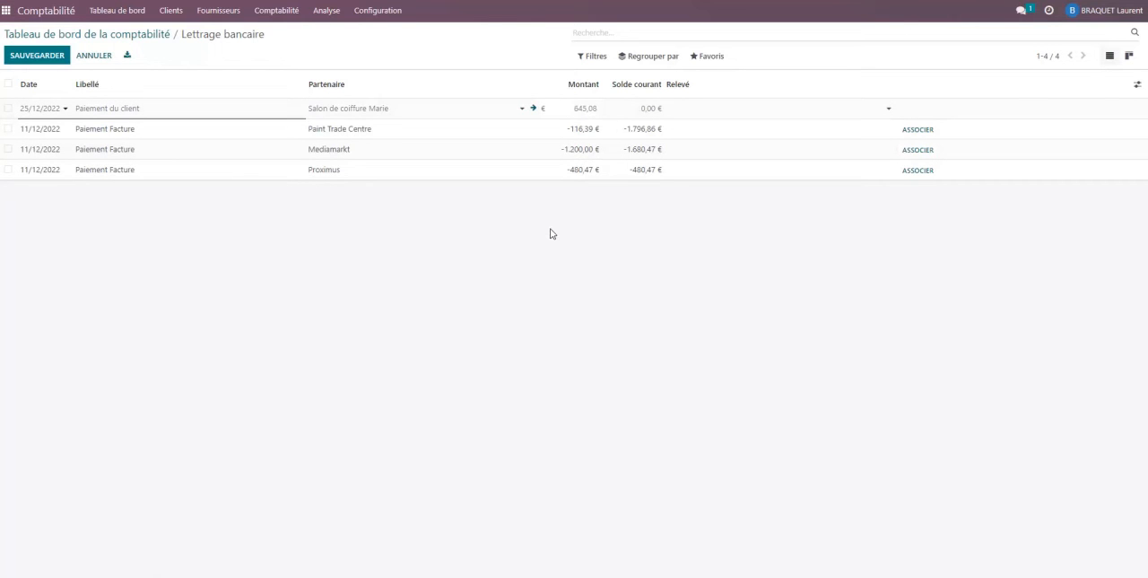
pyautogui.click(603, 244)
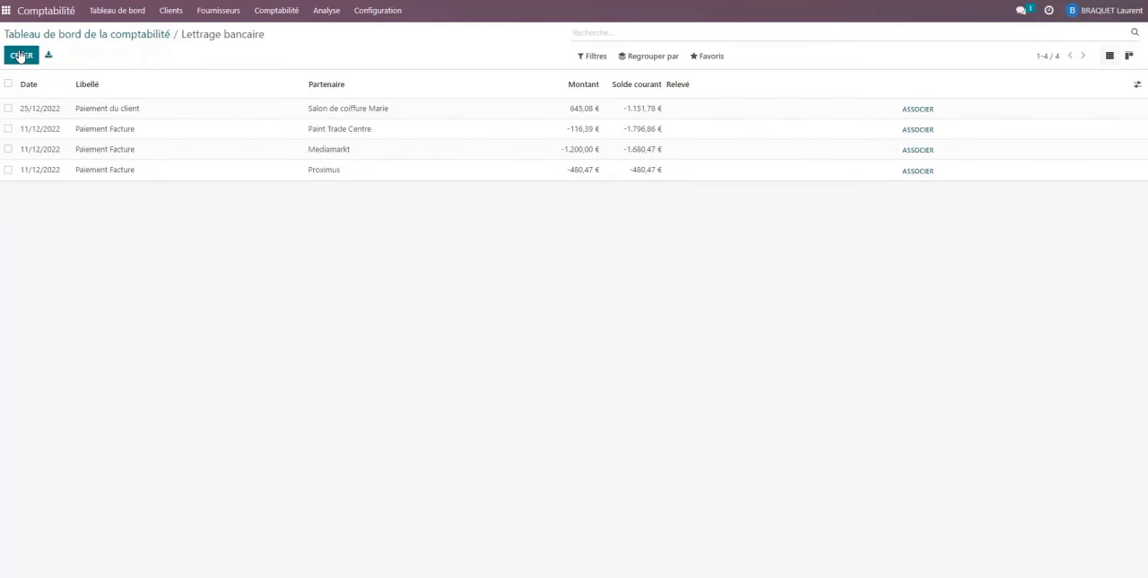
# Return to the accounting dashboard, examine the Grand livre behind the Bank journal's balance, and go back to the dashboard.
pyautogui.click(120, 13)
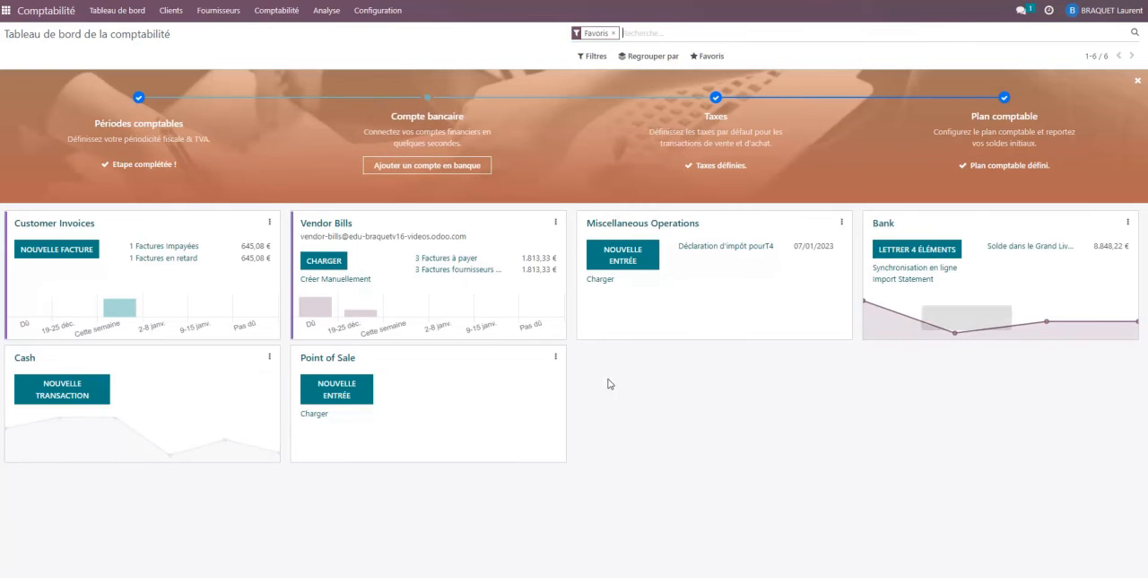
pyautogui.click(1034, 248)
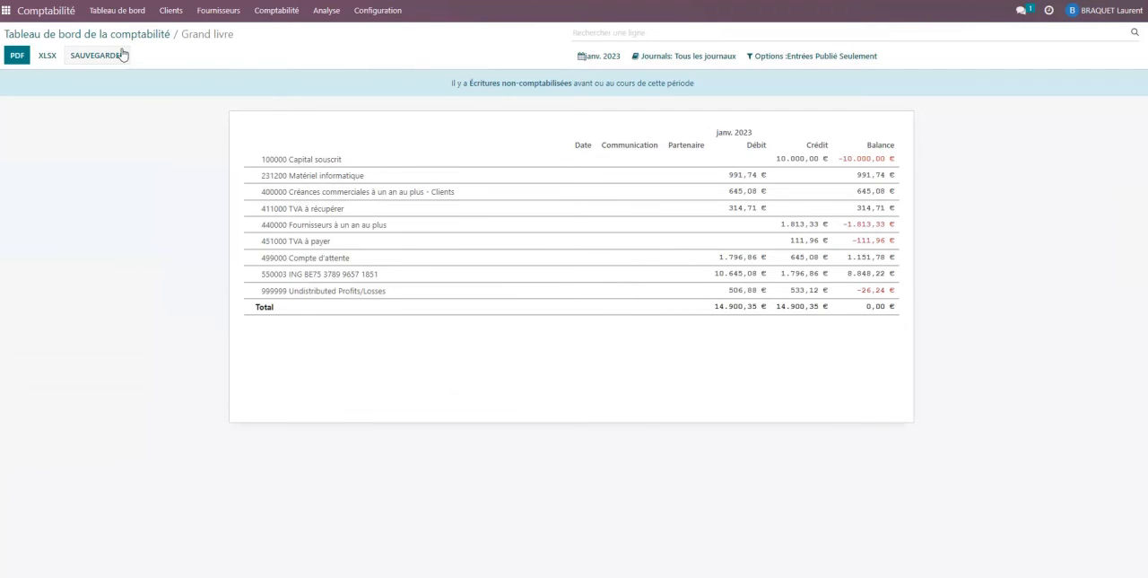
pyautogui.click(95, 35)
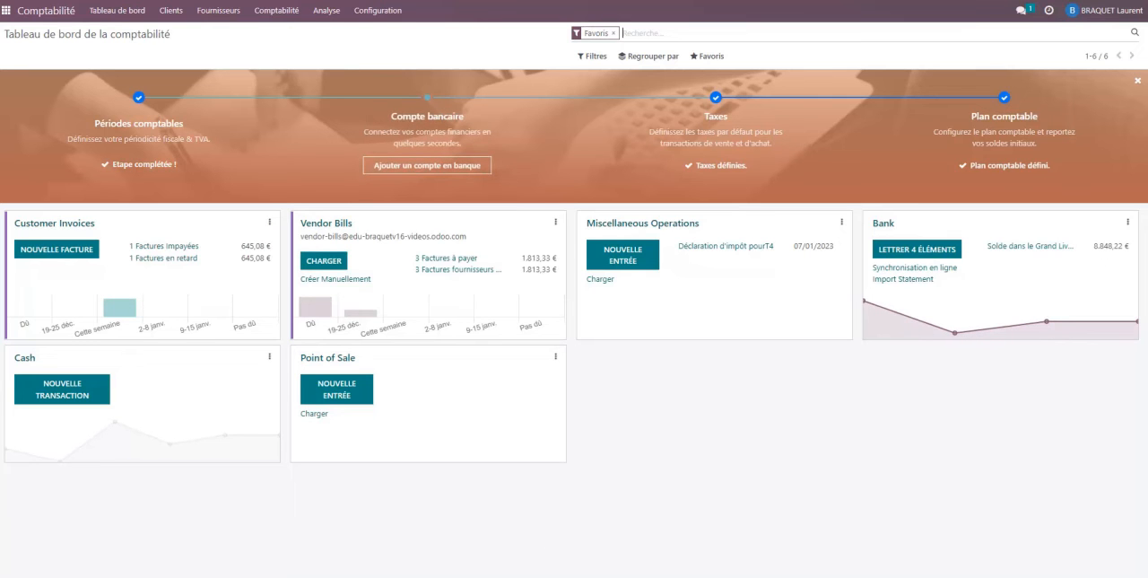
# Compare the Bank journal's ledger balance with the new balance on the Gilly Paint ING.pdf statement.
pyautogui.moveTo(541, 577)
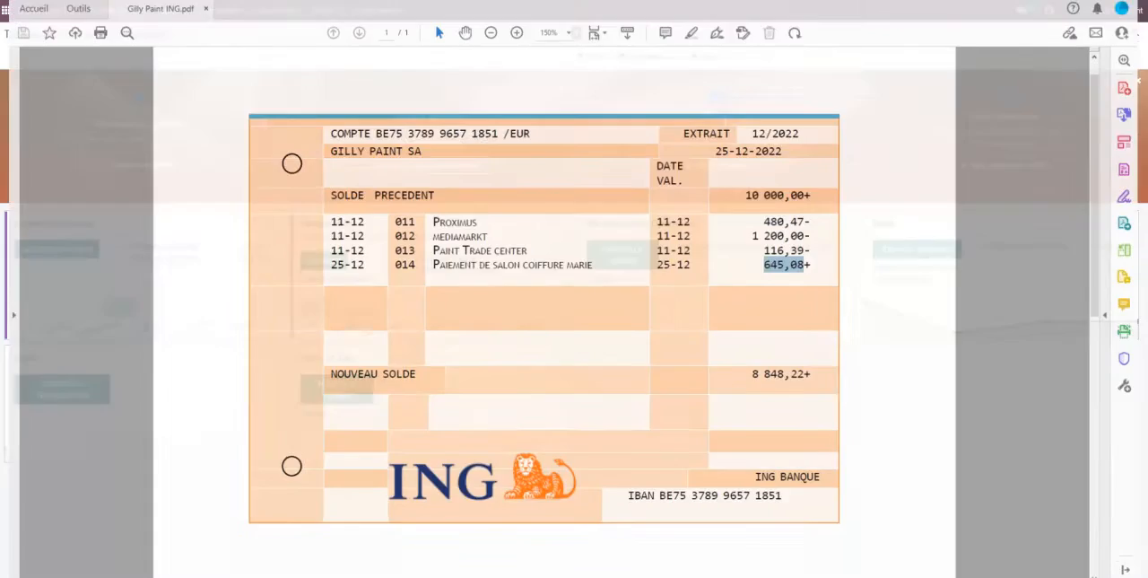
pyautogui.click(541, 541)
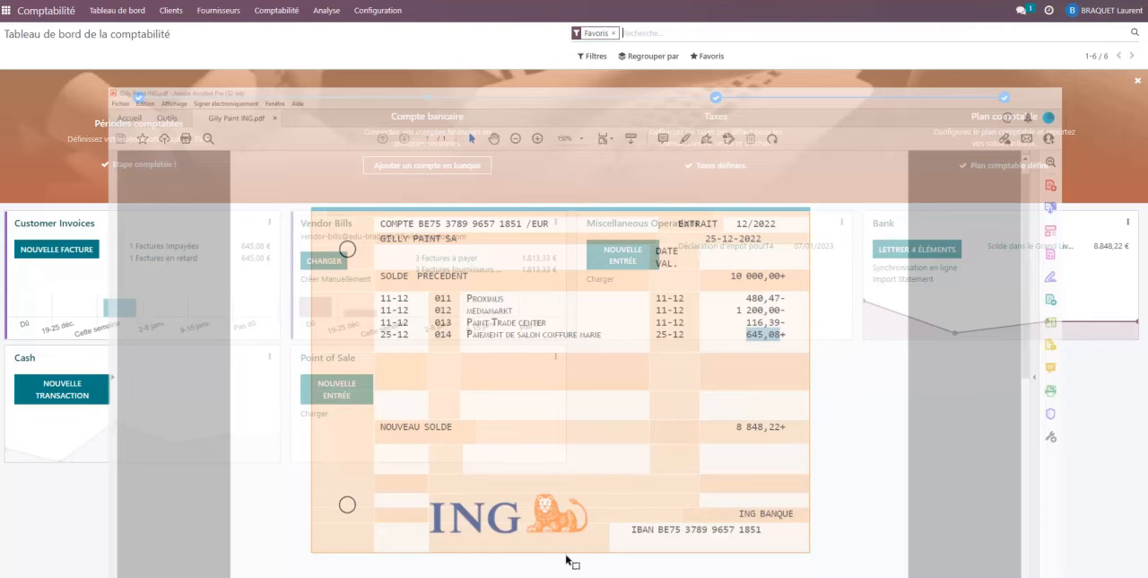
pyautogui.click(541, 577)
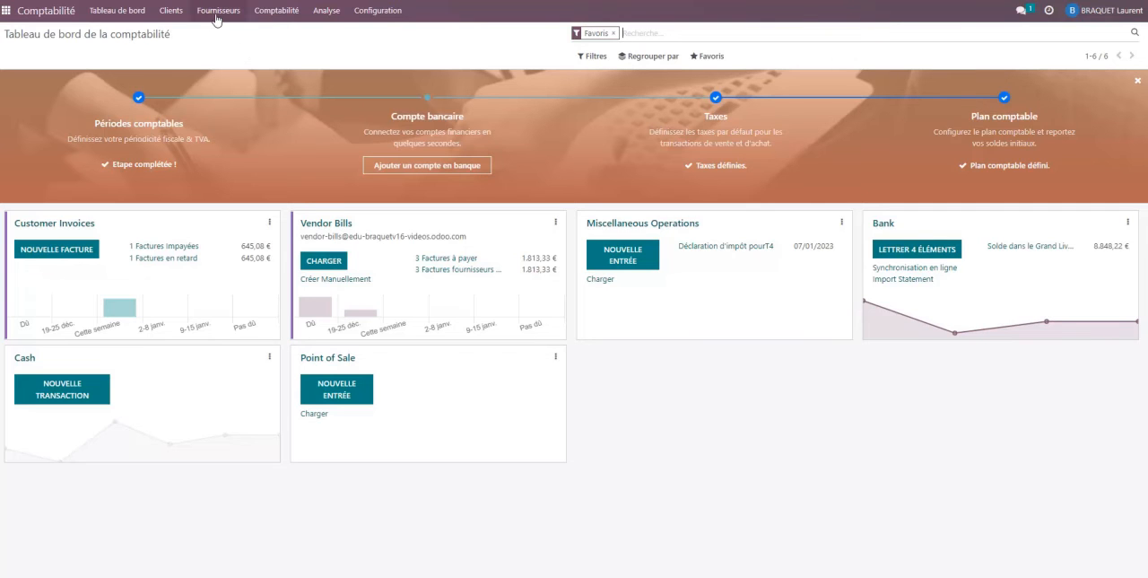
# Open the Livre des tiers report and examine each partner's details, then collapse the lines again.
pyautogui.click(325, 18)
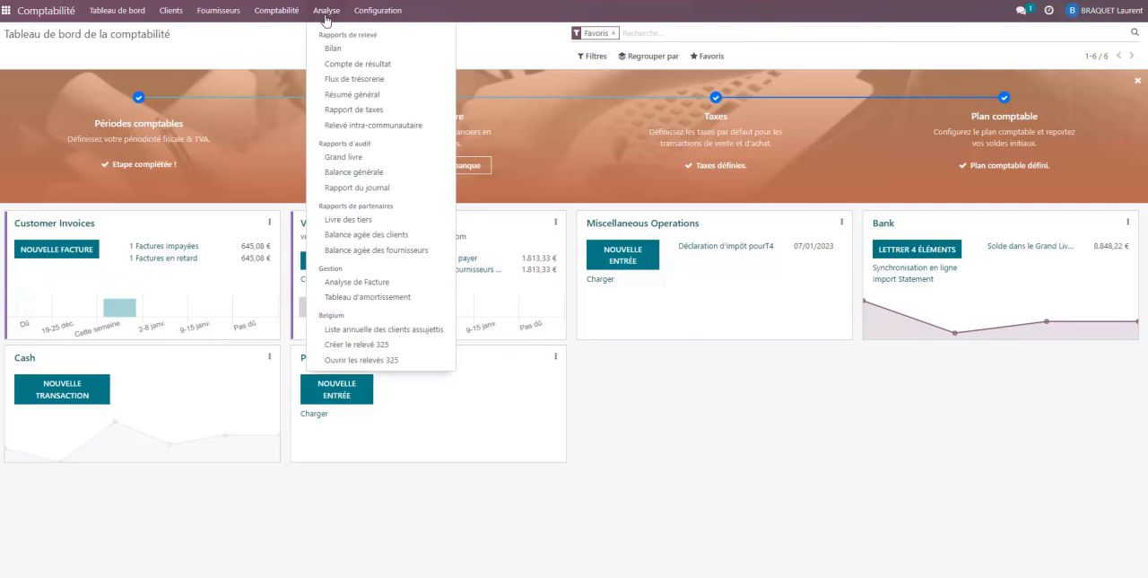
pyautogui.click(354, 220)
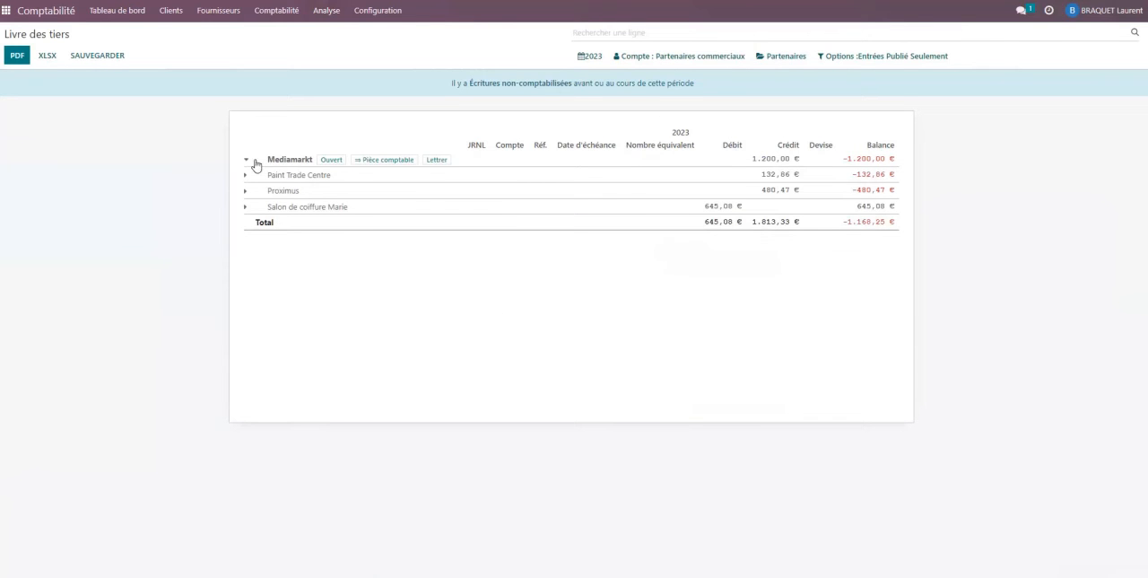
pyautogui.click(246, 162)
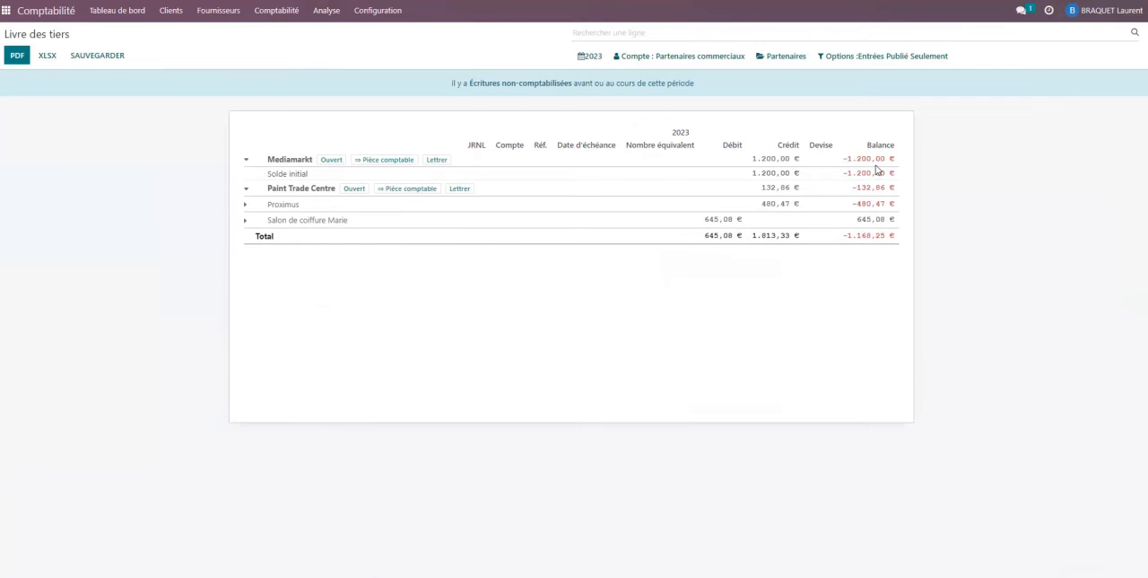
pyautogui.click(247, 190)
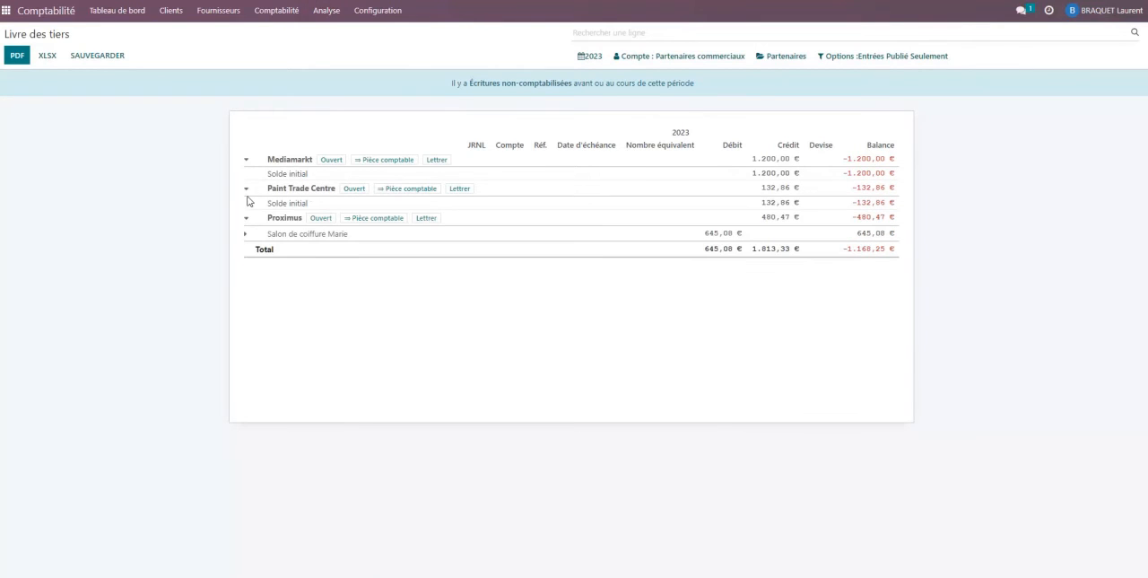
pyautogui.click(247, 219)
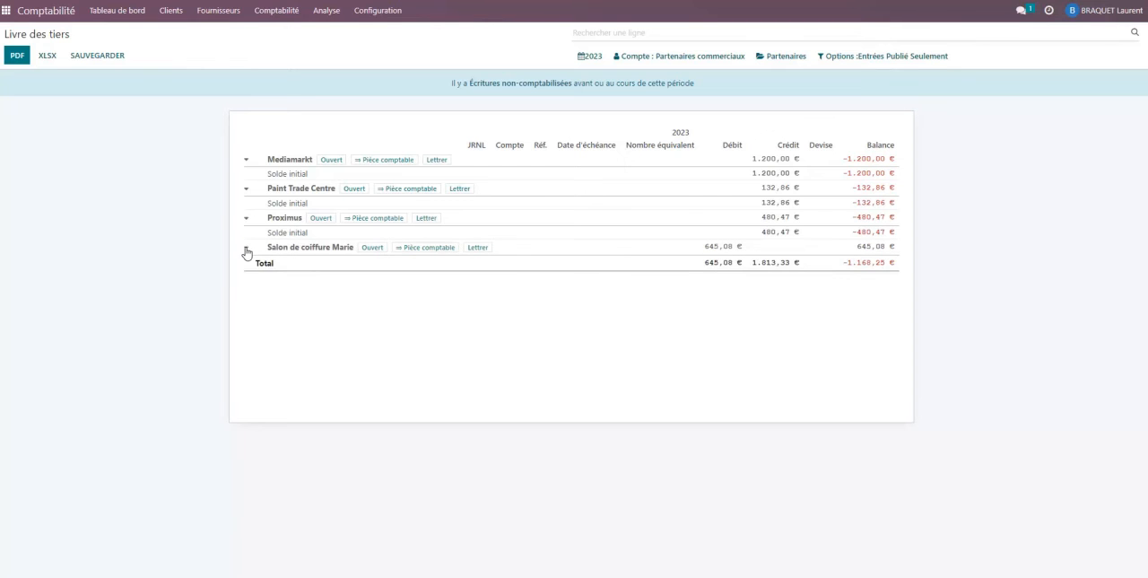
pyautogui.click(246, 248)
pyautogui.click(247, 175)
pyautogui.click(247, 190)
pyautogui.click(246, 206)
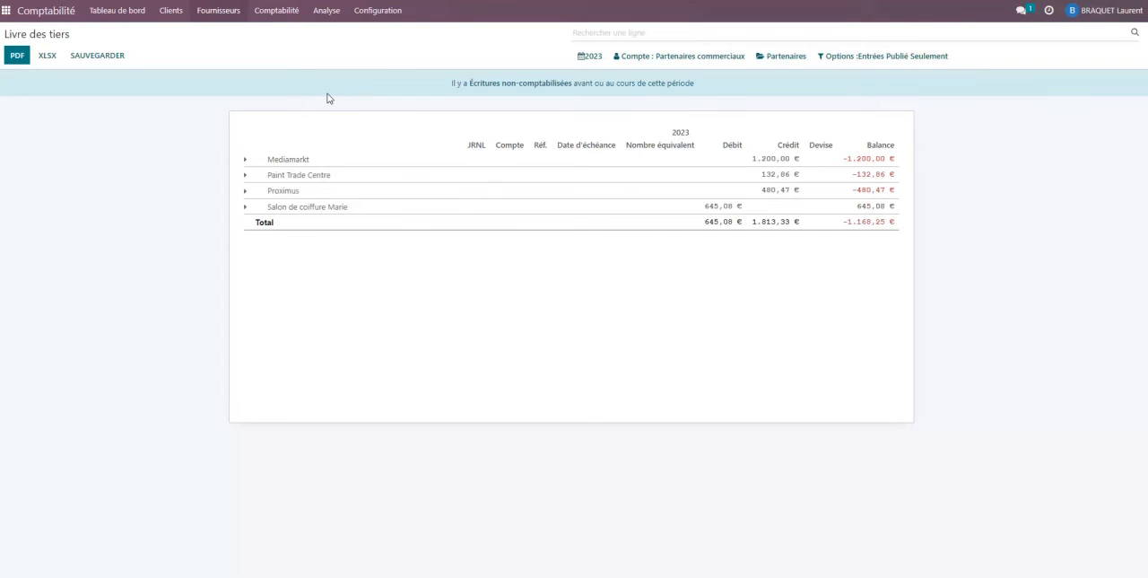
# Open the list of supplier invoices to examine their payment status.
pyautogui.click(208, 11)
pyautogui.click(221, 35)
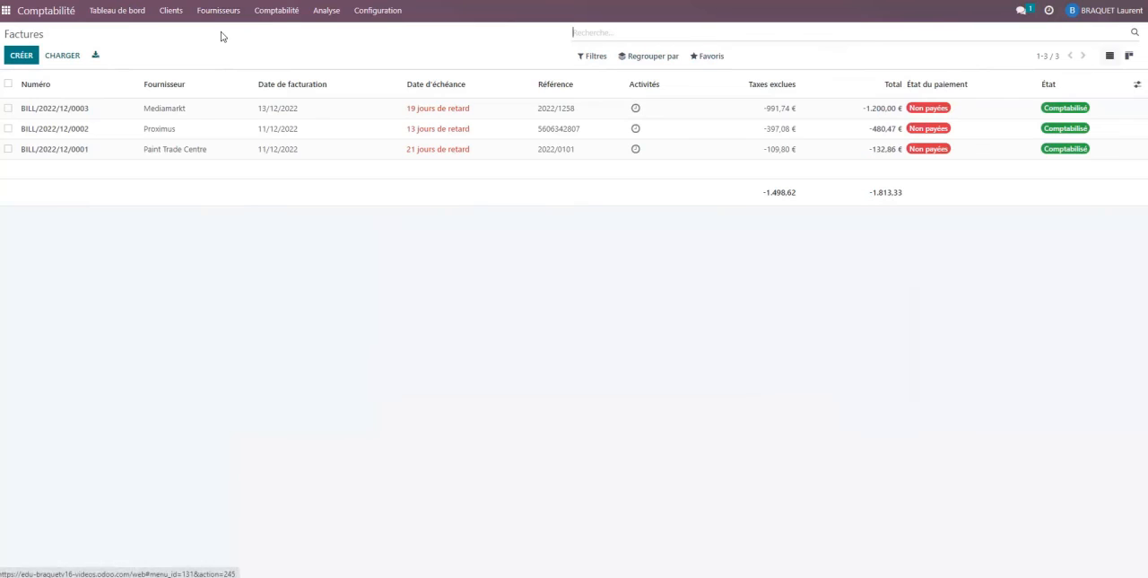
# Open the Mediamarkt supplier invoice and examine its details and amount due.
pyautogui.click(436, 111)
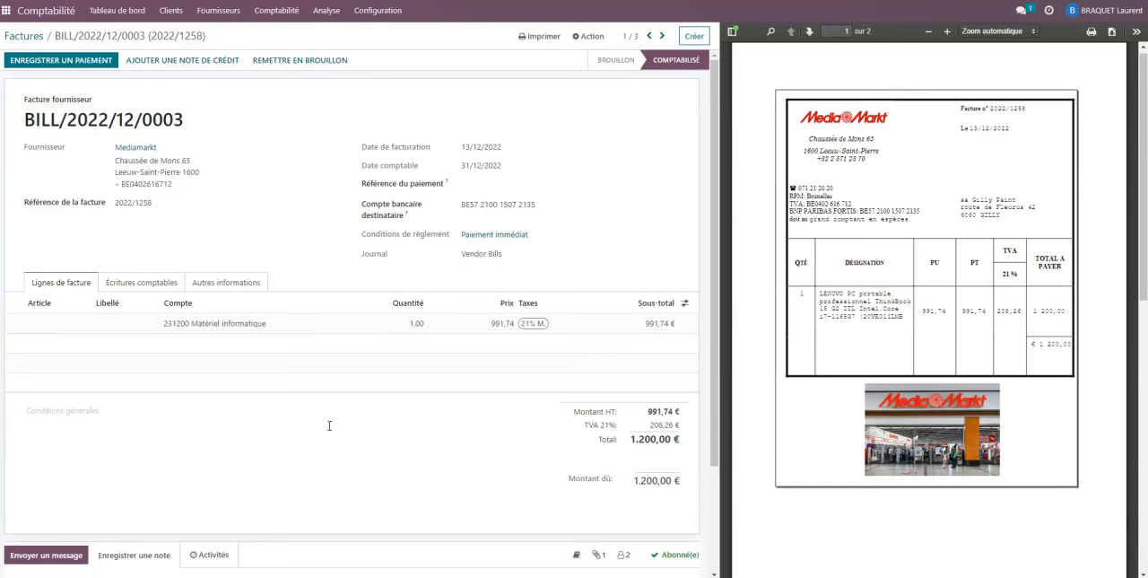
pyautogui.scroll(-1, 554, 468)
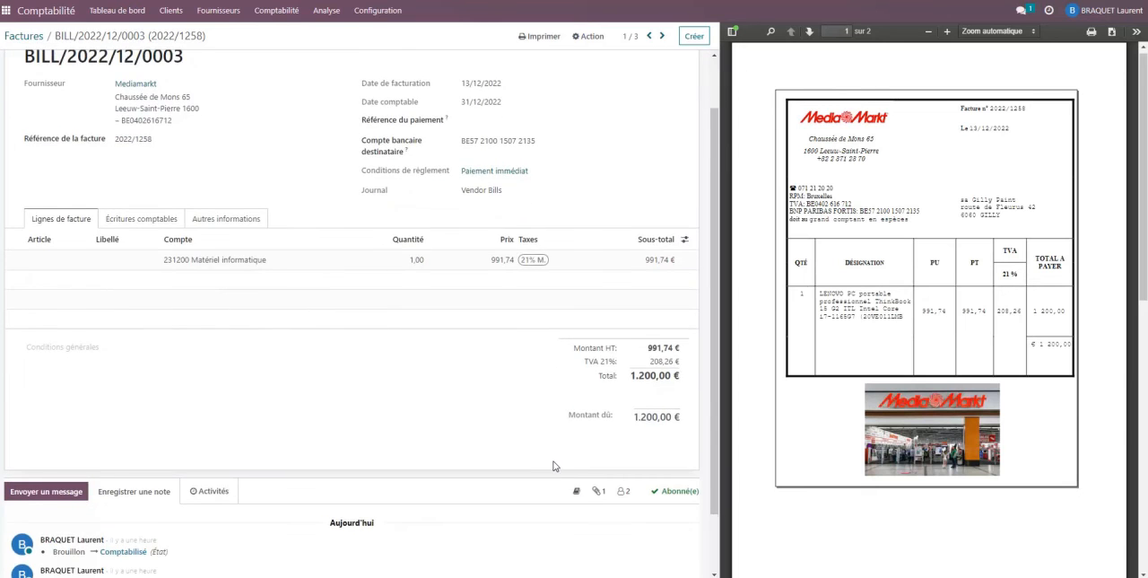
pyautogui.scroll(1, 554, 465)
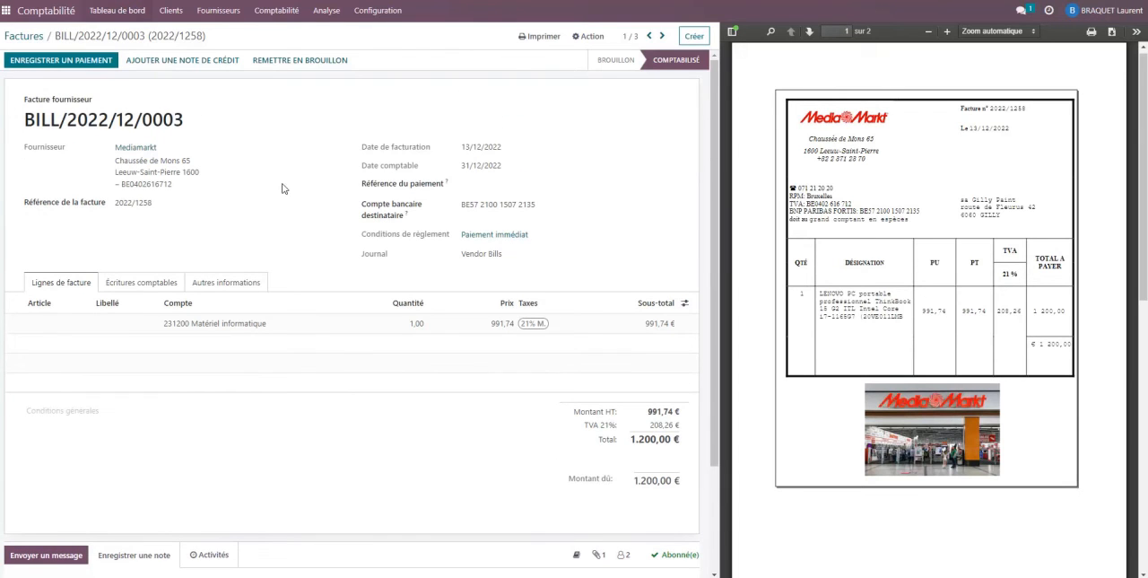
# Open the Bank journal's pending reconciliations from the dashboard and validate the Salon de coiffure Marie payment against its matched invoice.
pyautogui.click(99, 18)
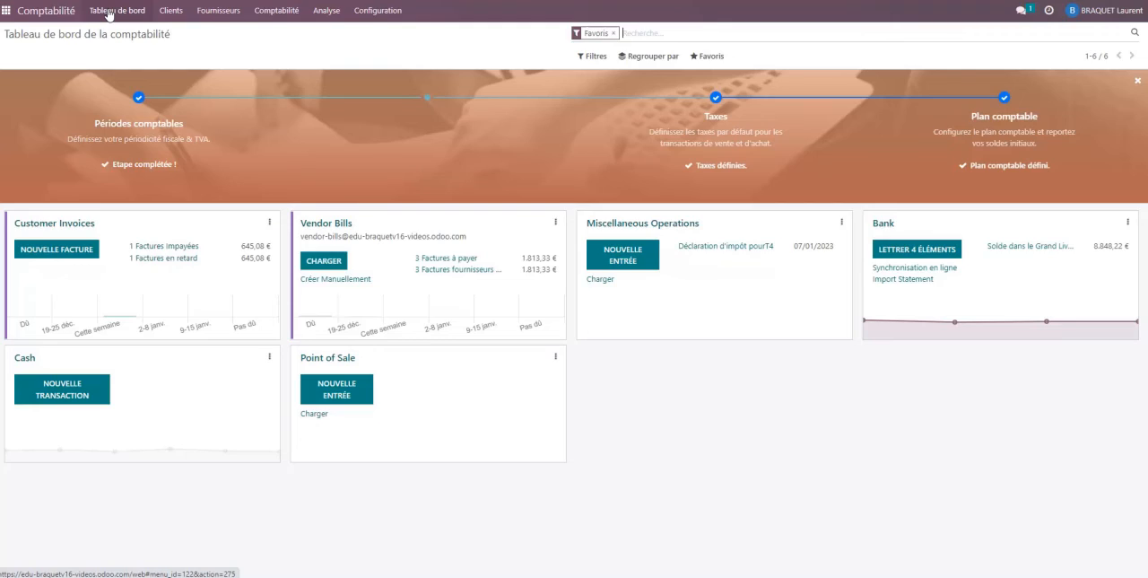
pyautogui.click(910, 251)
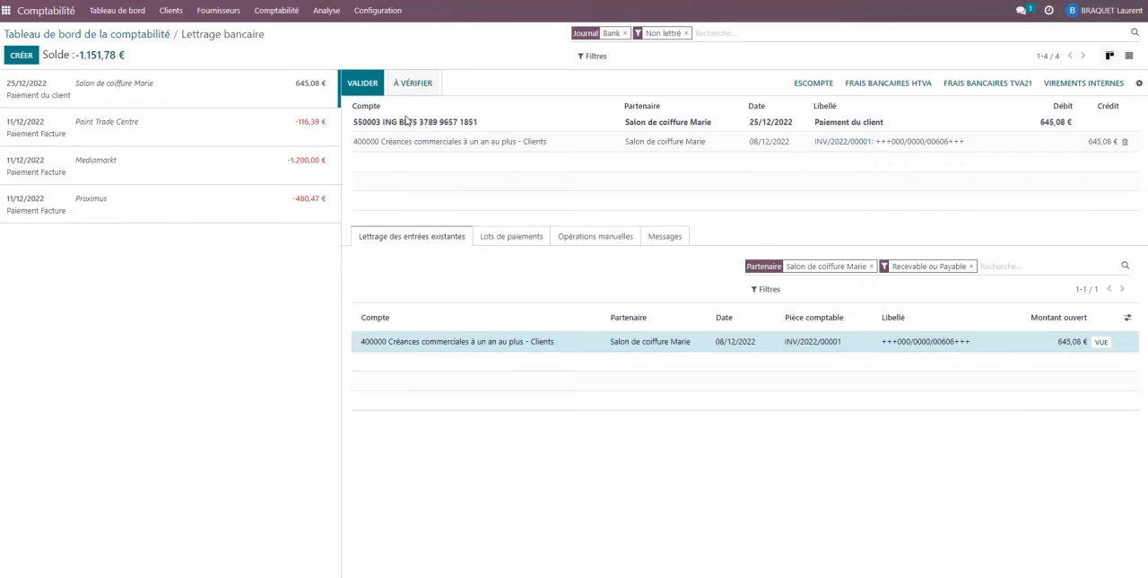
pyautogui.click(357, 85)
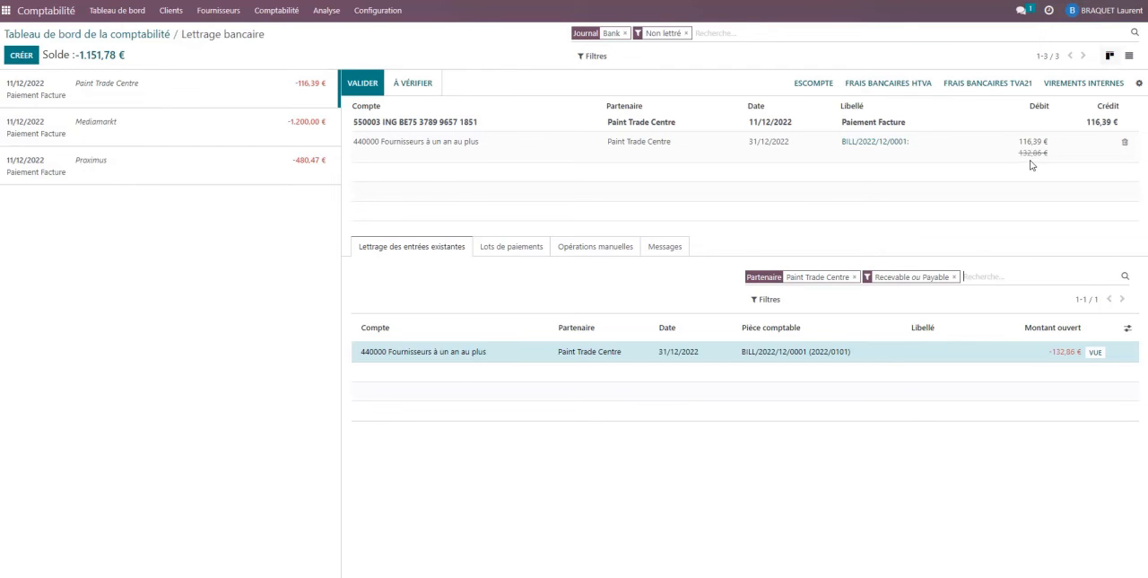
# Reconcile the Mediamarkt payment with its matched supplier invoice, marking it as À vérifier.
pyautogui.click(85, 128)
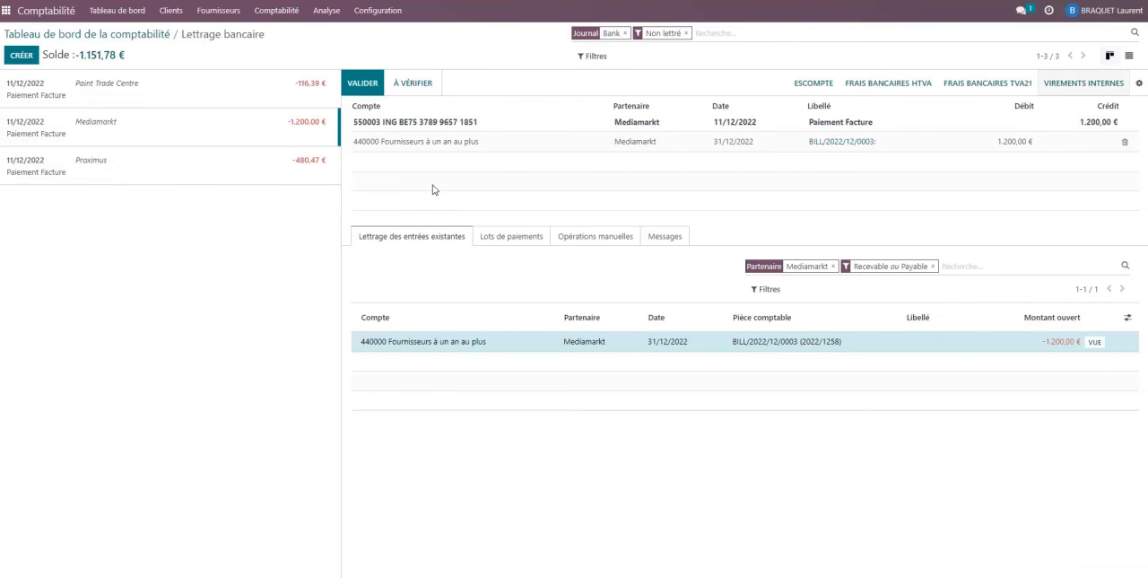
pyautogui.doubleClick(1075, 56)
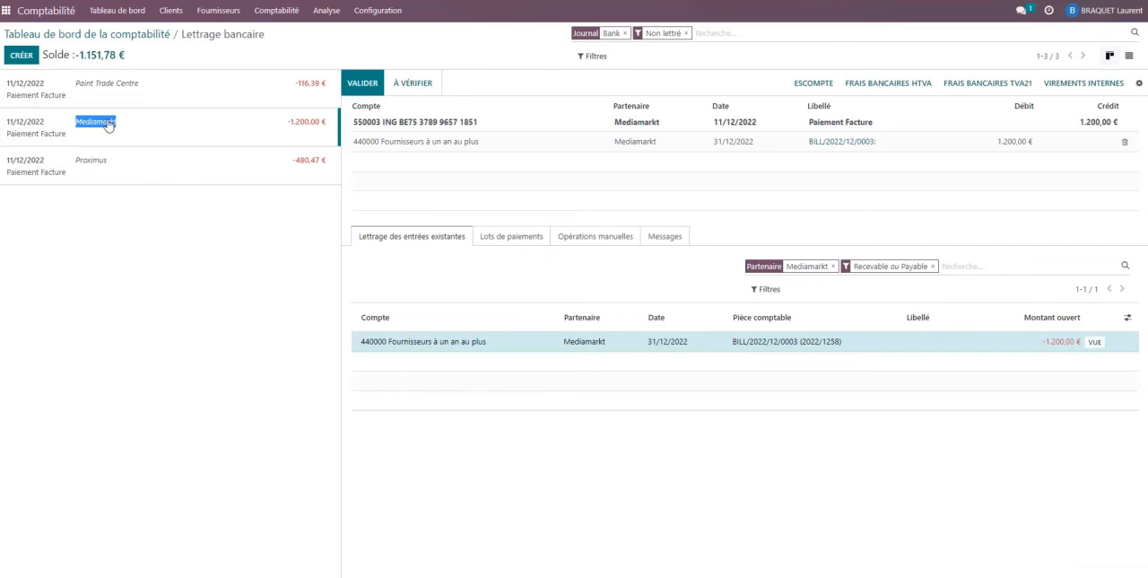
pyautogui.click(427, 83)
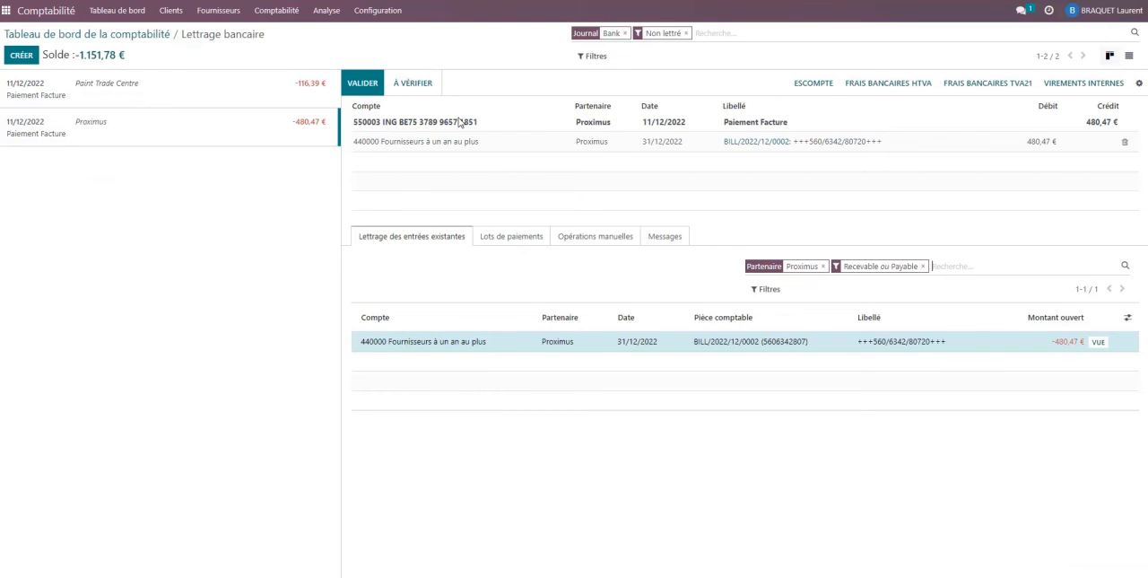
# Validate the Proximus payment against its supplier invoice, and mark the partial Paint Trade Centre payment as À vérifier.
pyautogui.click(364, 88)
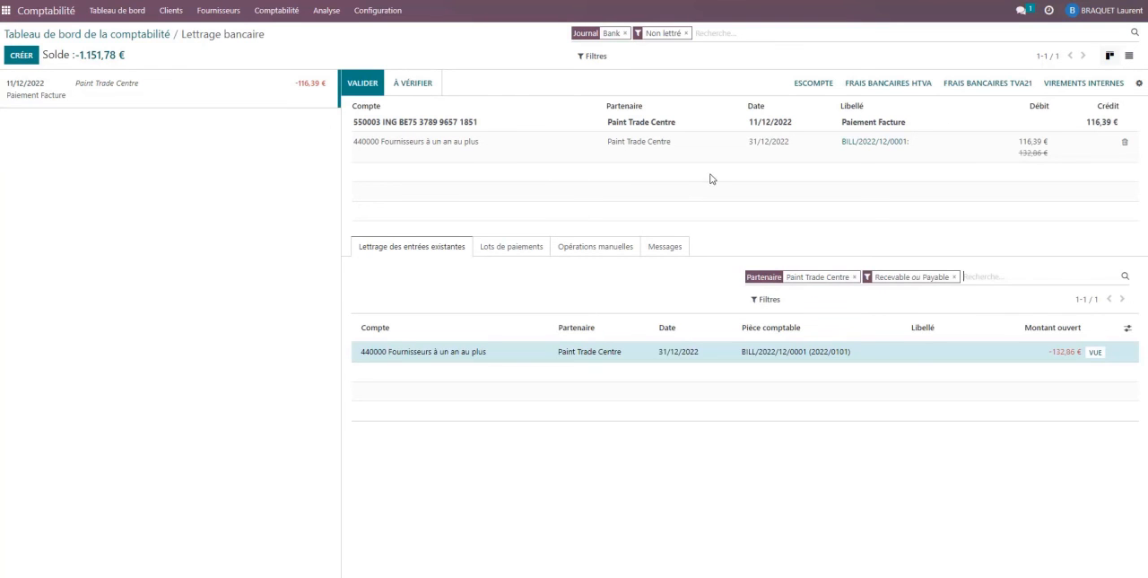
pyautogui.click(414, 83)
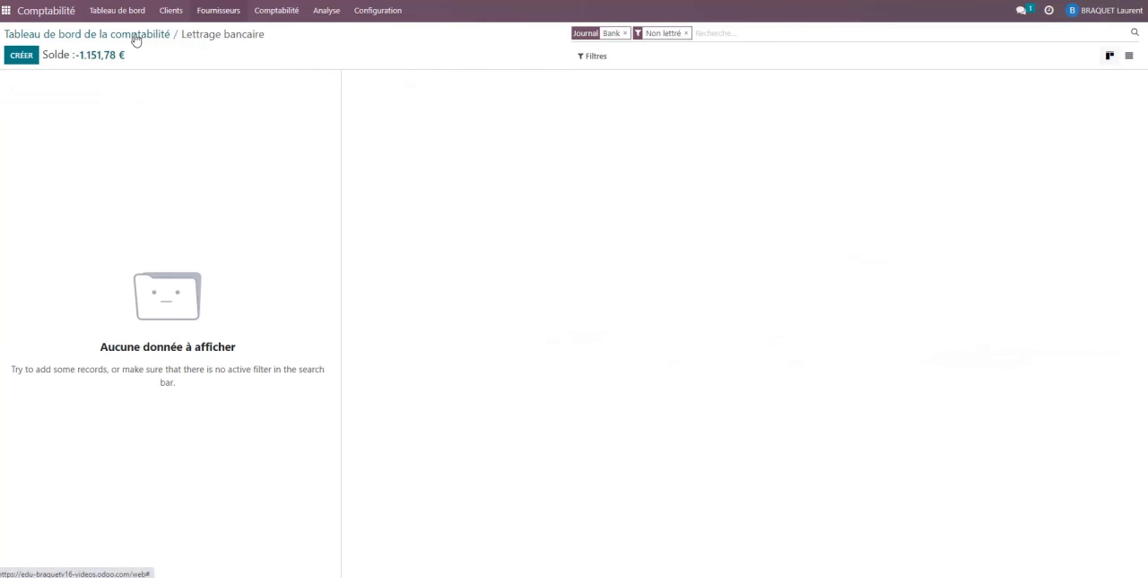
# Open the Mediamarkt invoice from the supplier invoice list and examine its payment details and linked bank reconciliation.
pyautogui.click(218, 13)
pyautogui.click(221, 36)
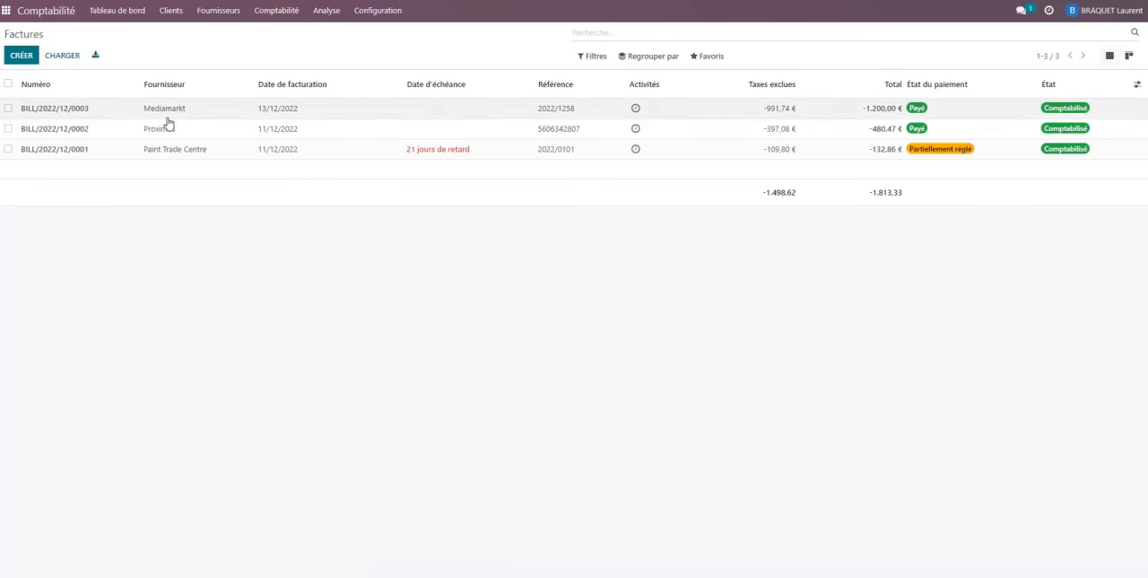
pyautogui.click(295, 114)
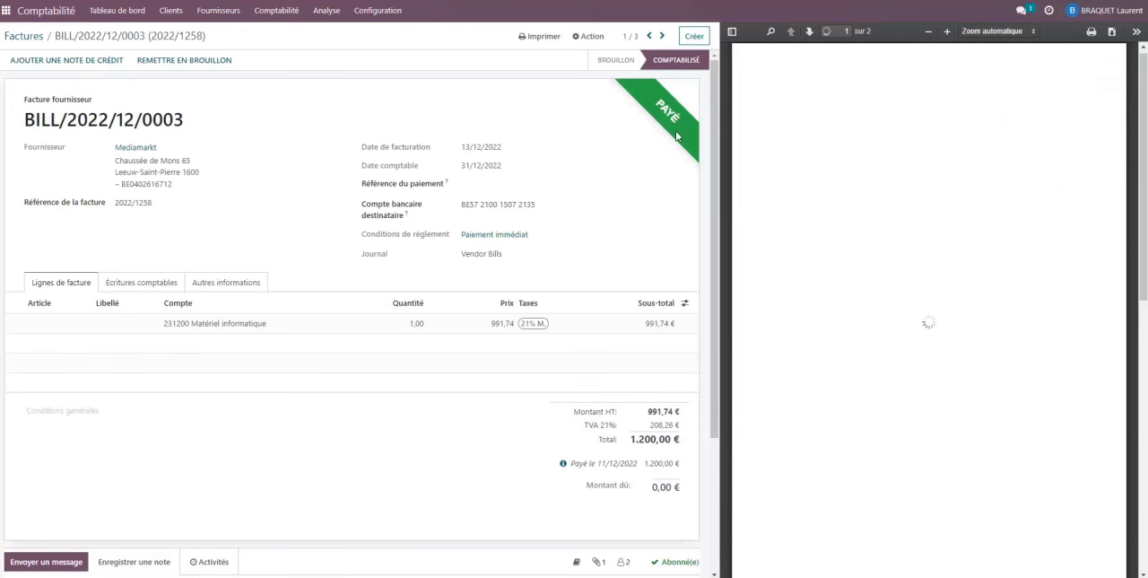
pyautogui.click(563, 464)
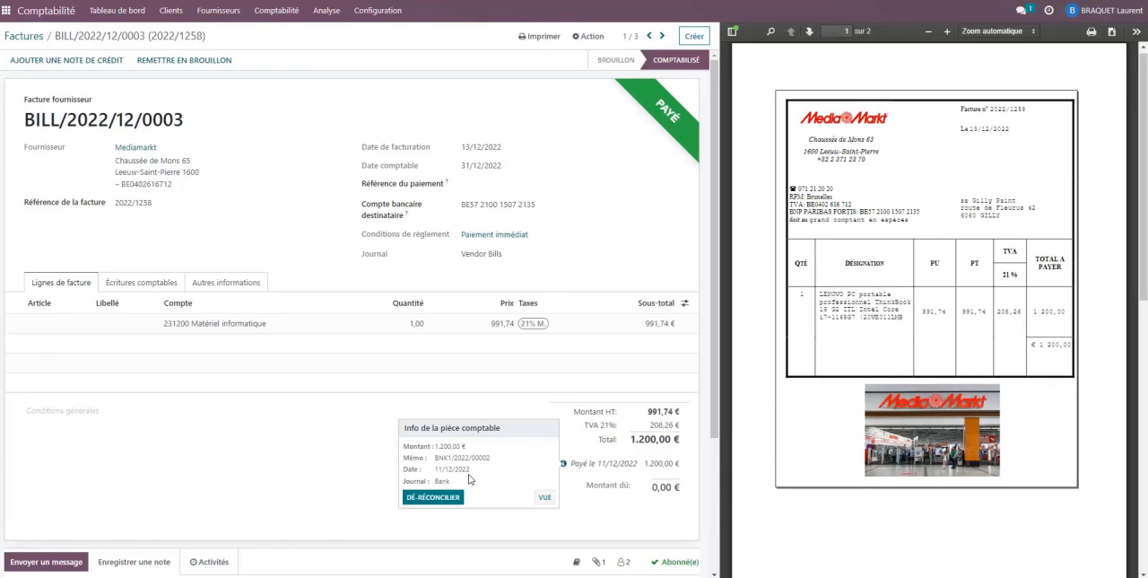
pyautogui.click(544, 500)
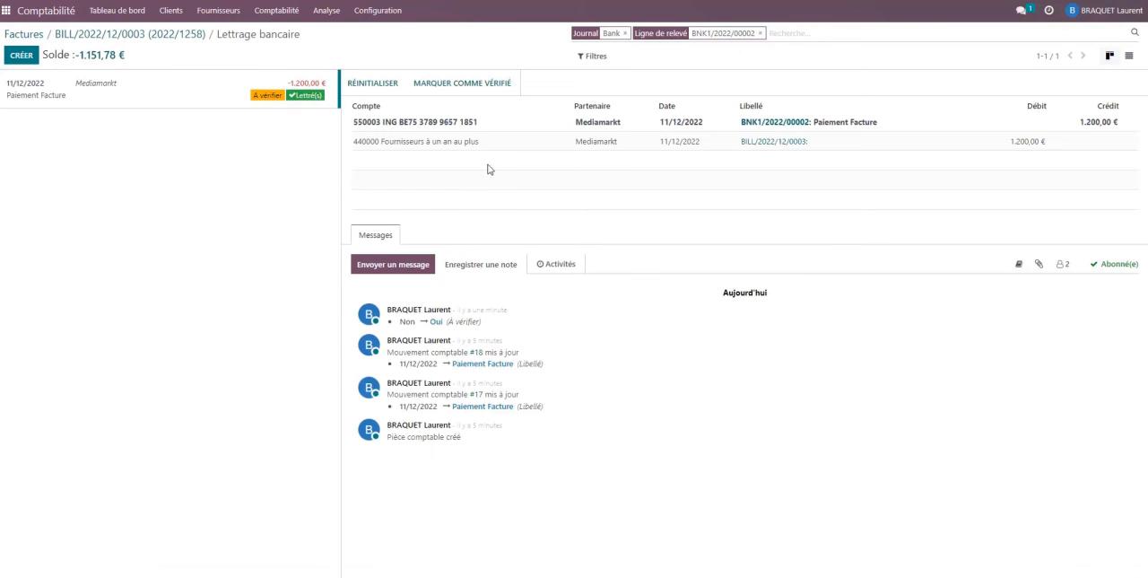
# Open the Paint Trade Centre supplier invoice and examine its partial payment, amount due and linked bank reconciliation.
pyautogui.click(216, 13)
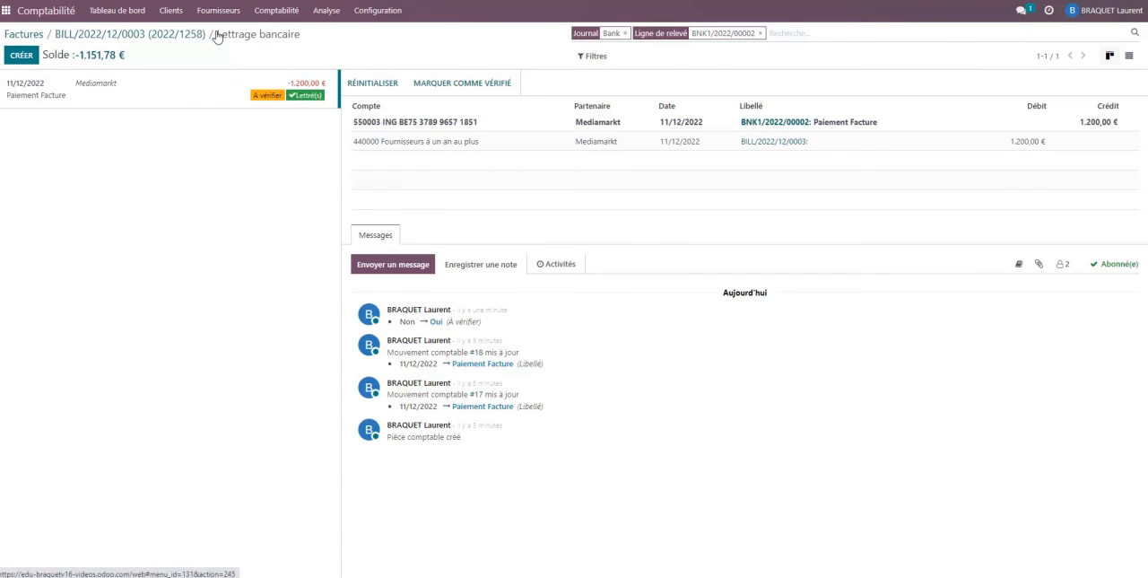
pyautogui.click(217, 34)
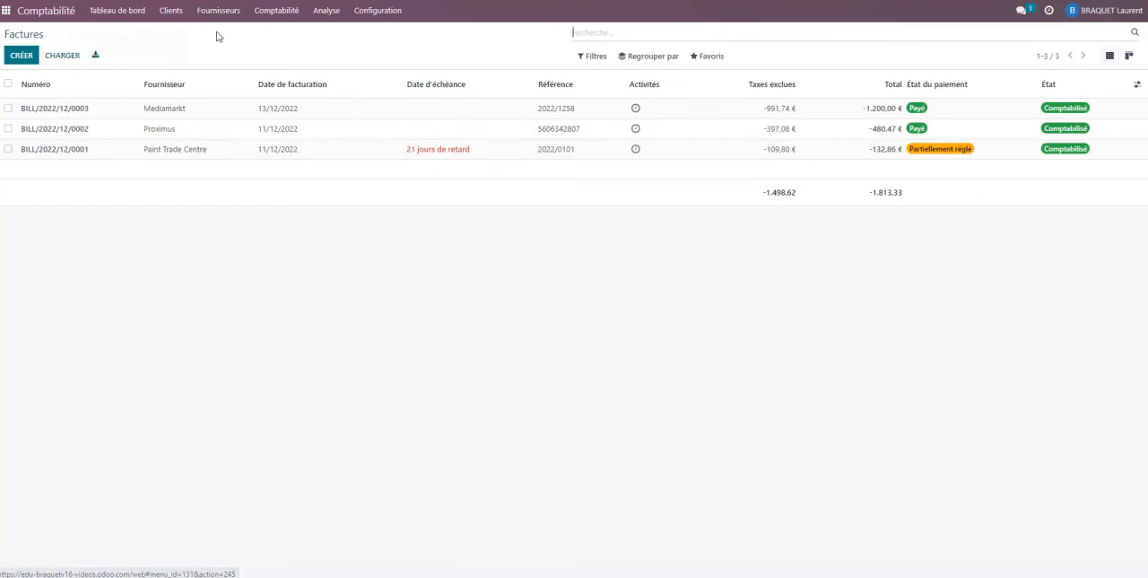
pyautogui.click(272, 152)
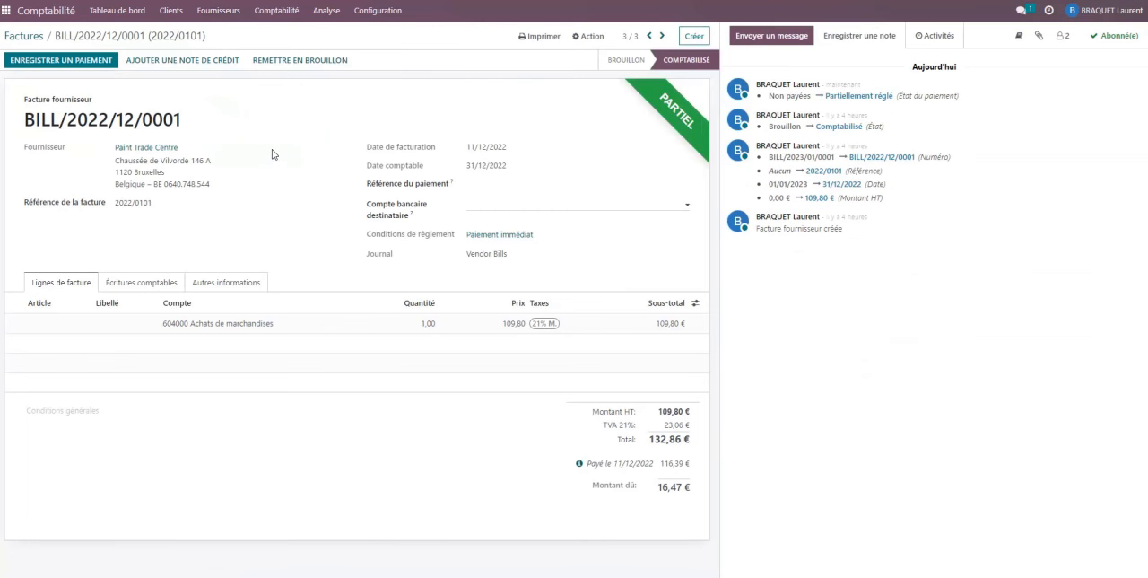
pyautogui.click(580, 464)
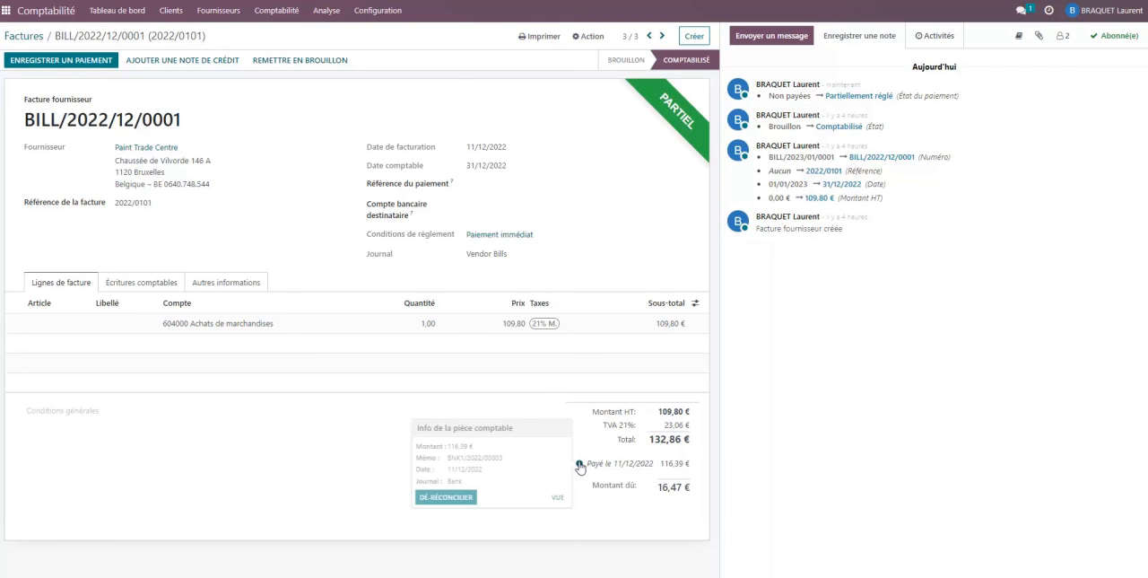
pyautogui.click(557, 496)
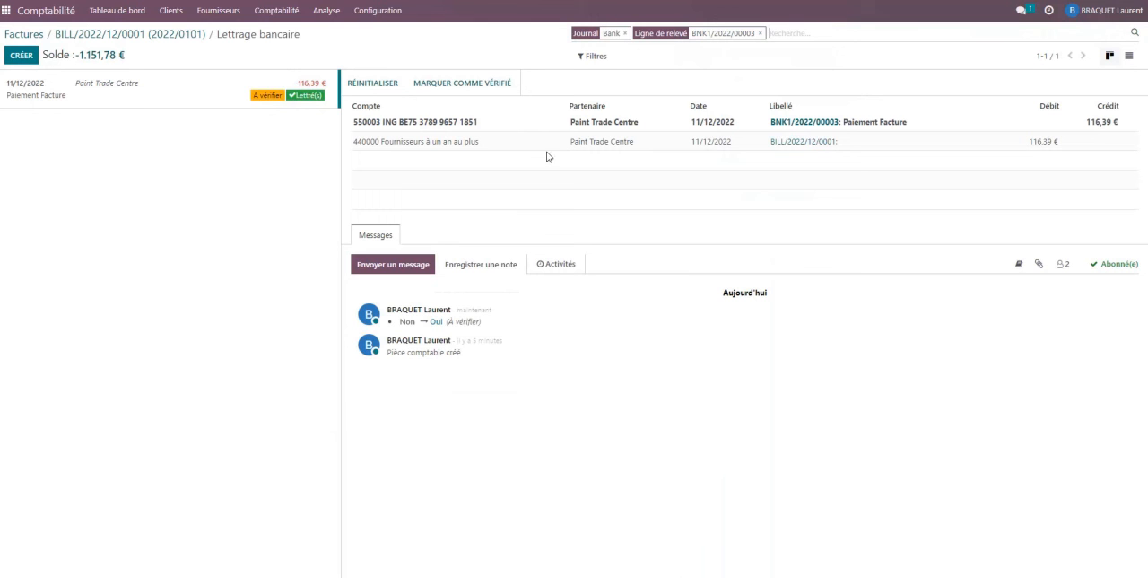
# Open the Salon de coiffure Marie customer invoice and examine its payment status and payment details.
pyautogui.click(170, 11)
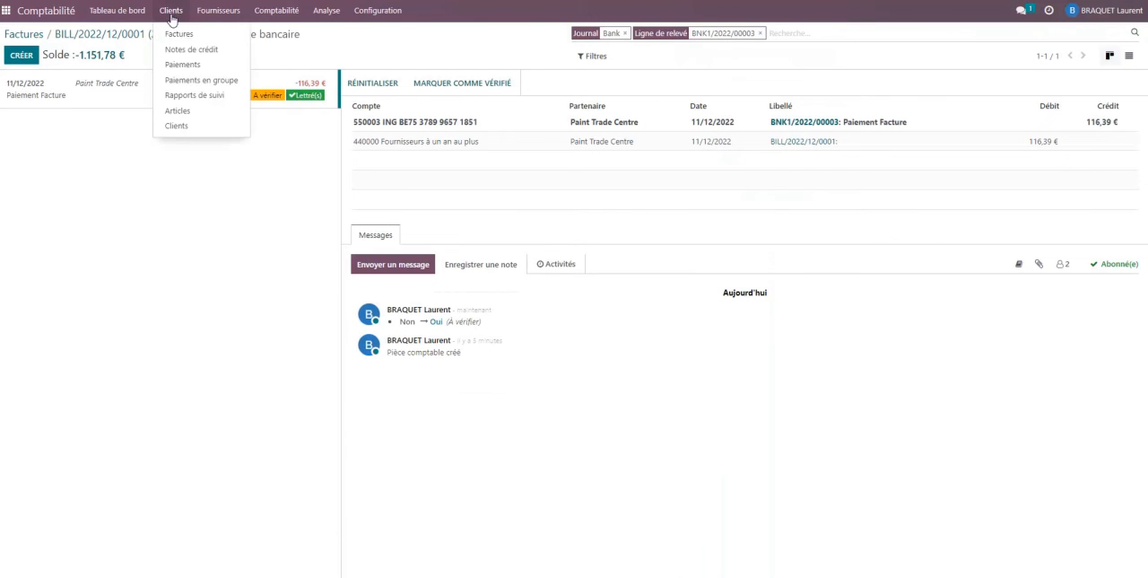
pyautogui.click(179, 34)
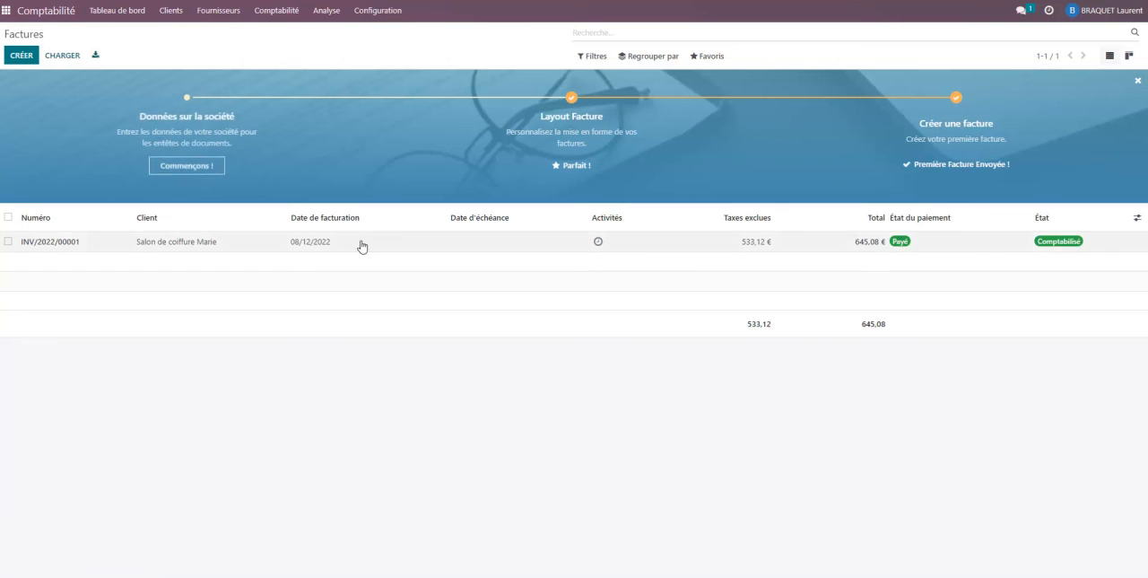
pyautogui.click(306, 244)
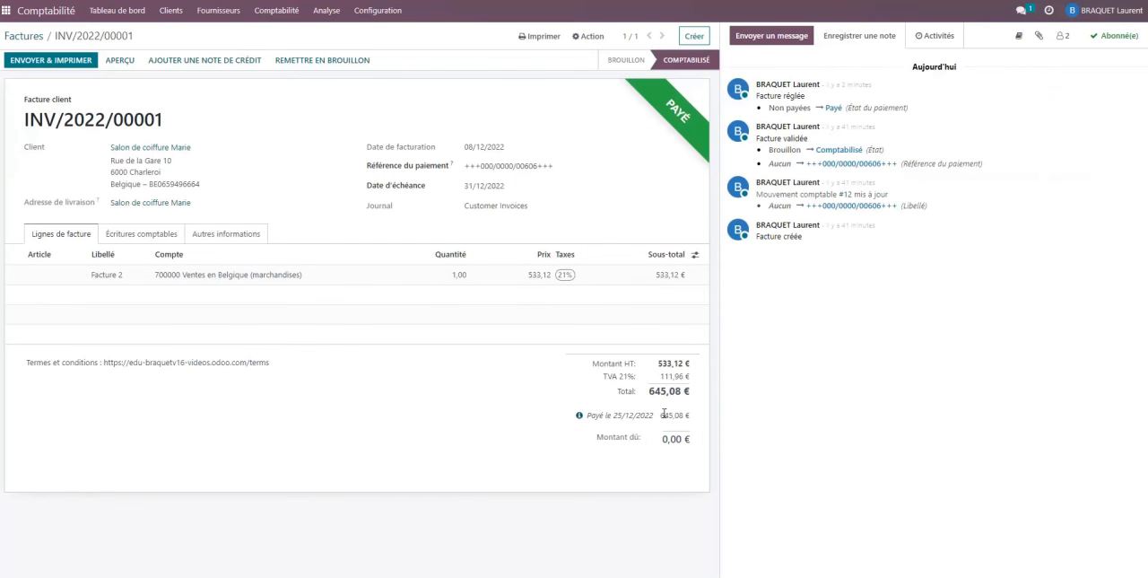
pyautogui.click(579, 416)
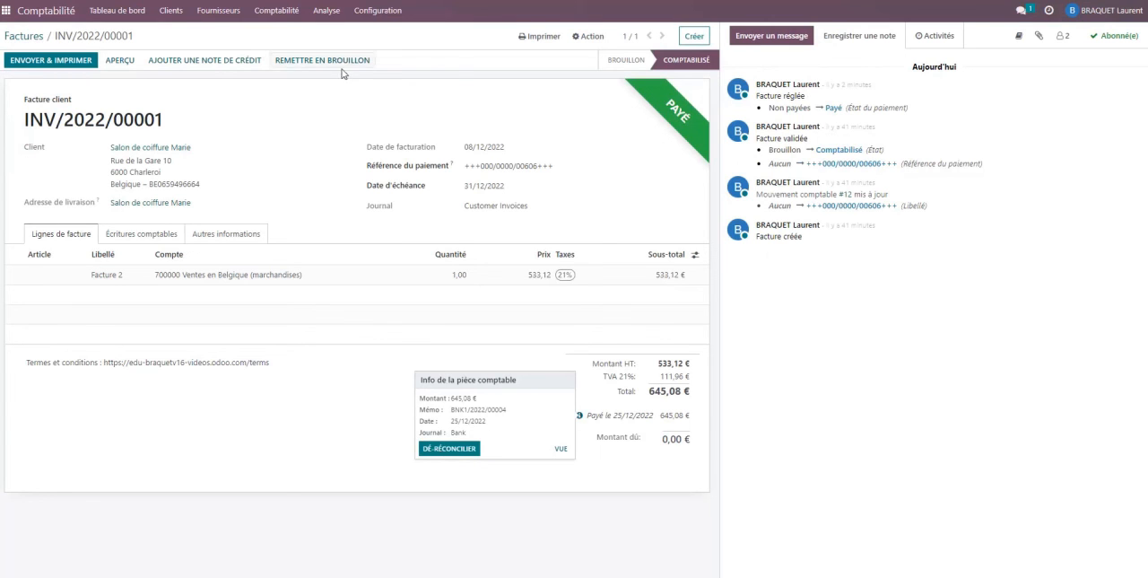
# Open the Livre des tiers report and check each partner's balance after the reconciliation.
pyautogui.click(329, 14)
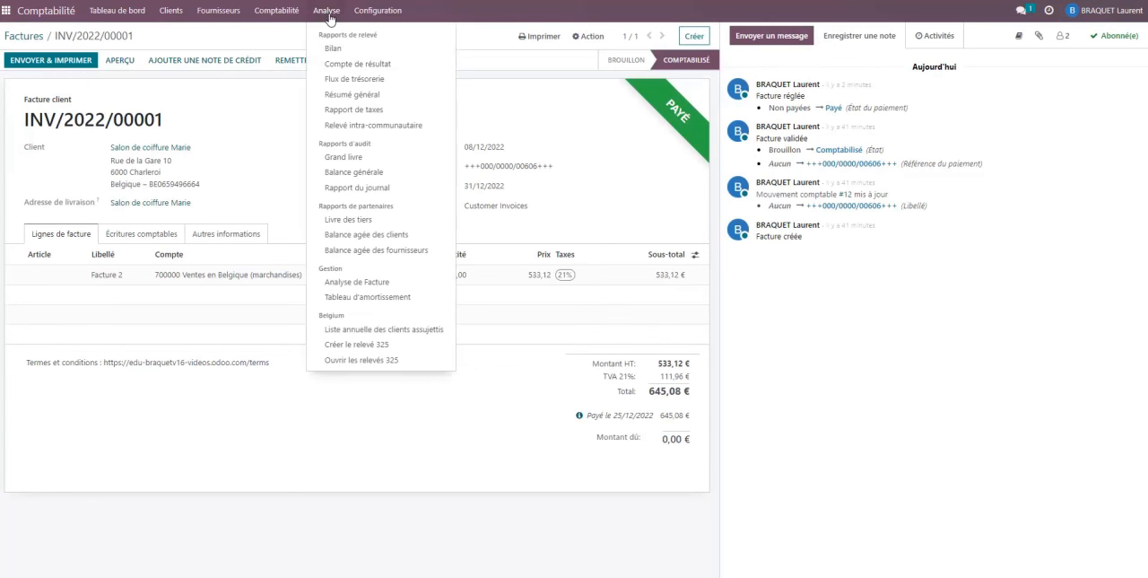
pyautogui.click(356, 220)
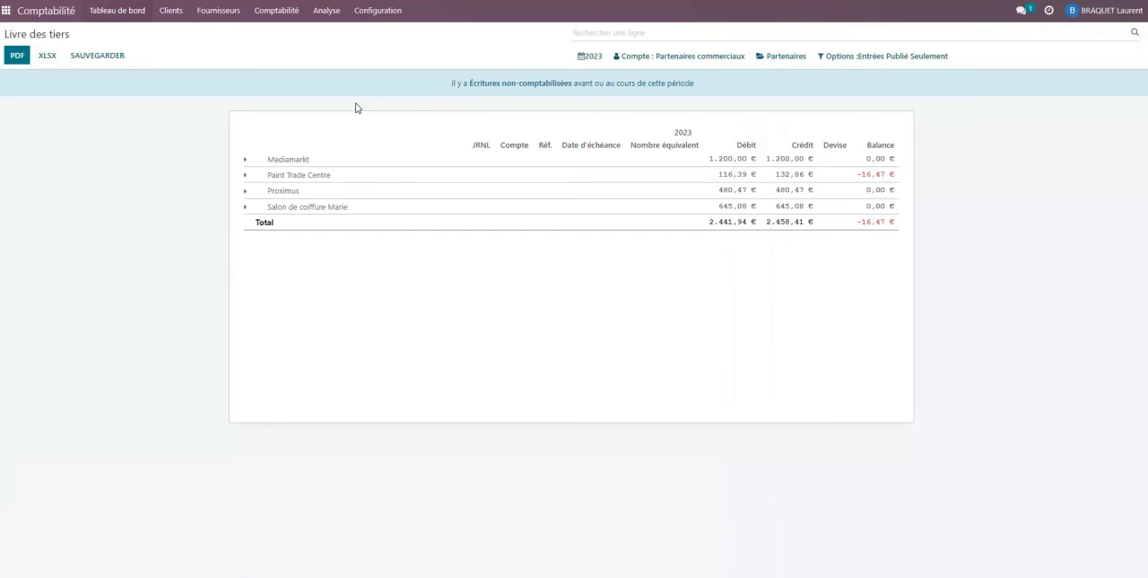
# Review the transactions recorded in the Bank journal from the accounting dashboard, and go back to the dashboard.
pyautogui.click(116, 11)
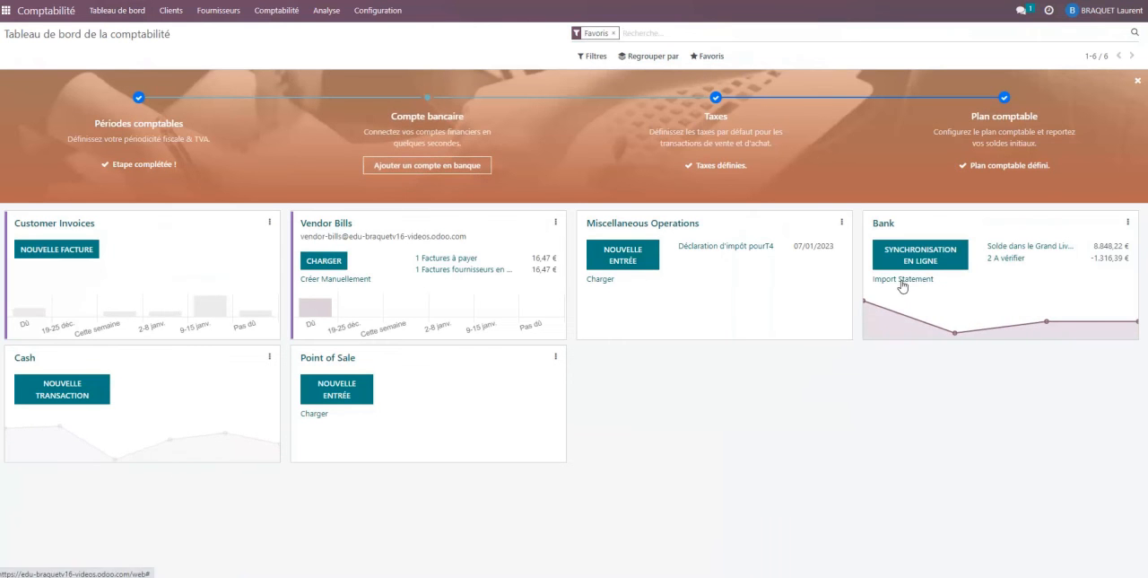
pyautogui.click(883, 224)
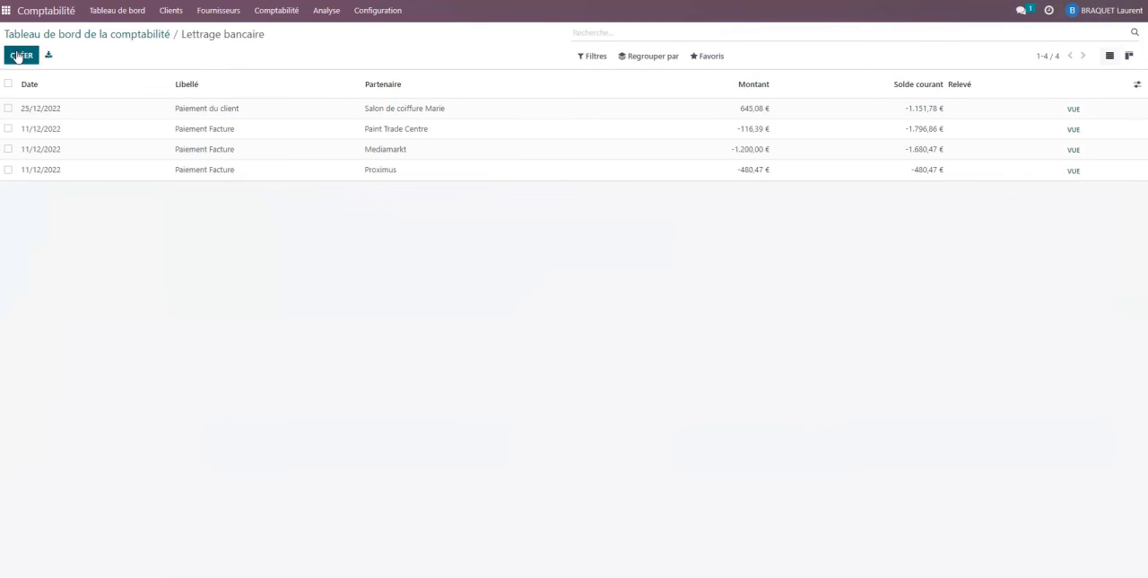
pyautogui.click(100, 12)
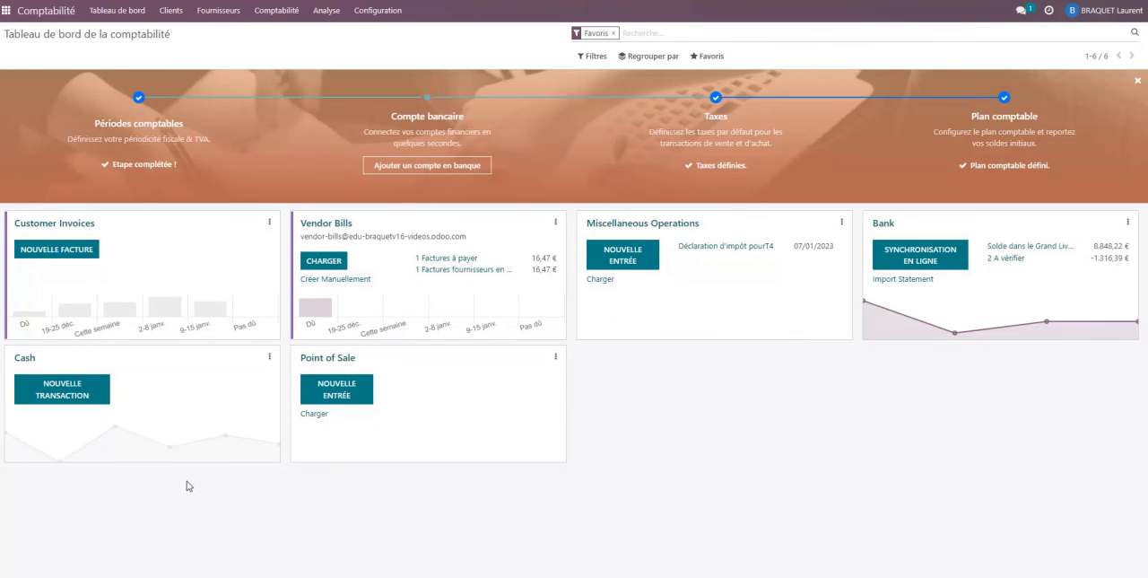
pyautogui.click(60, 392)
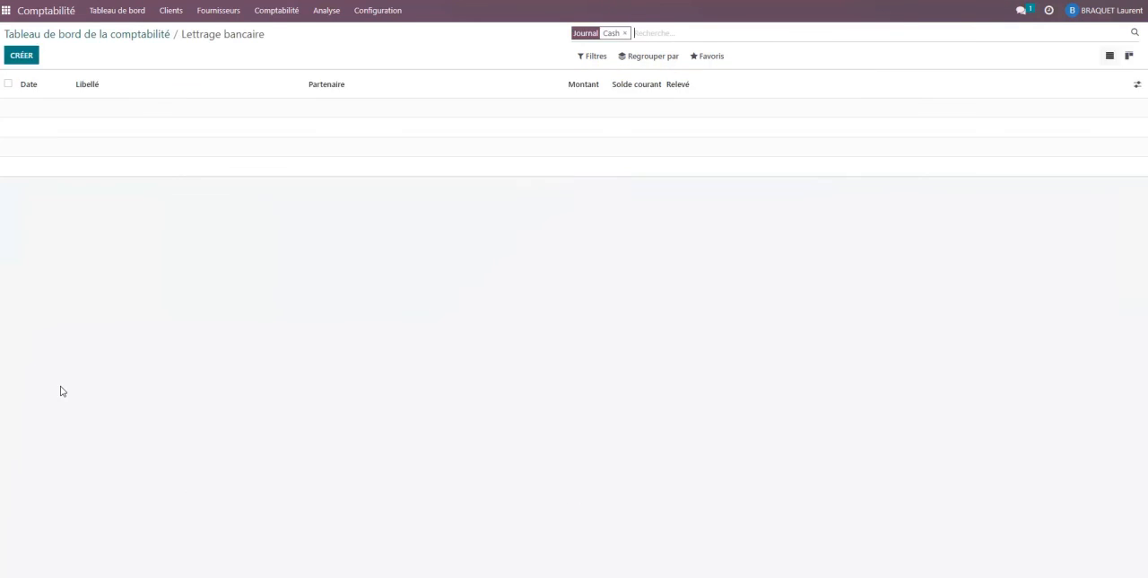
pyautogui.click(19, 56)
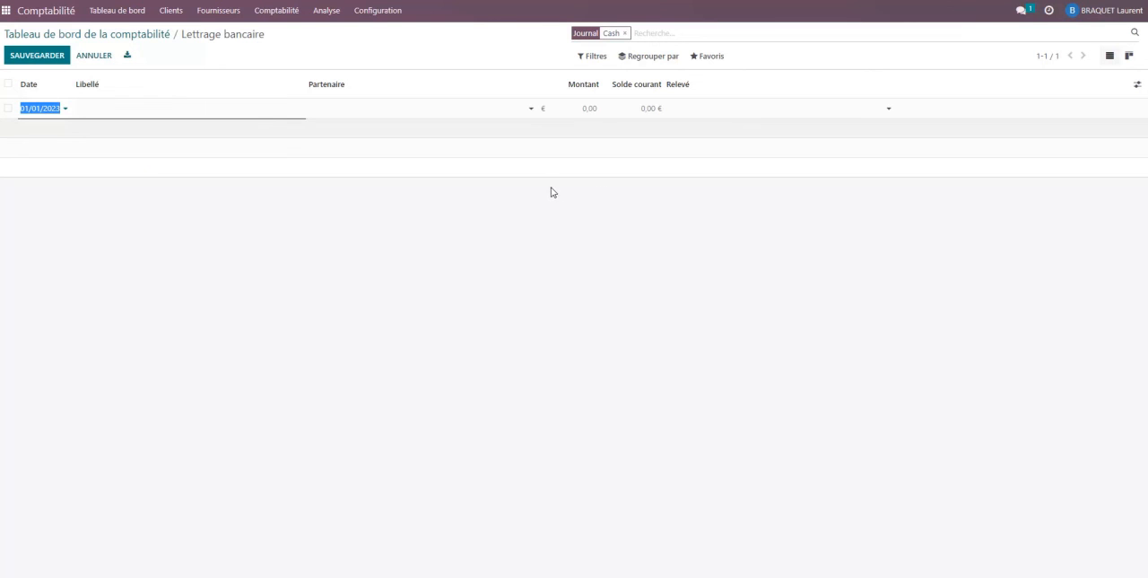
pyautogui.click(114, 16)
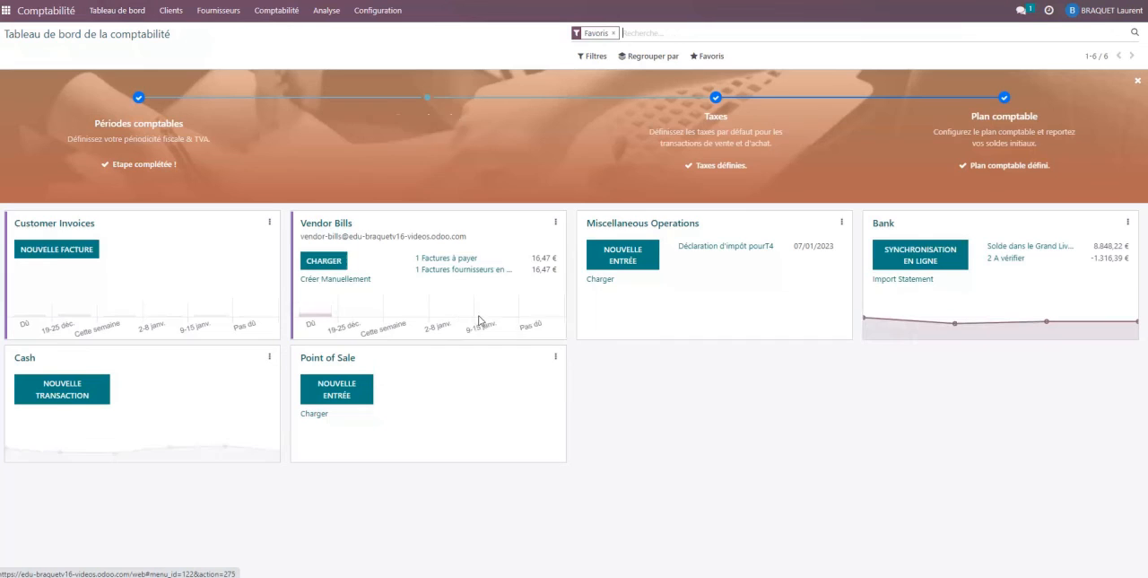